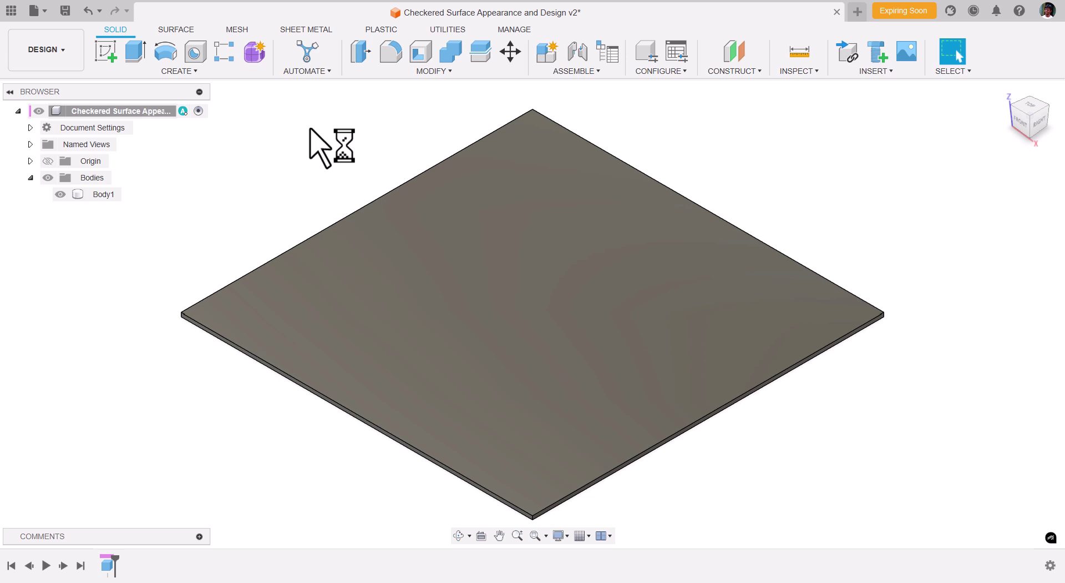
Step: Expand the appearance library's Metal > Aluminum category down to the Aluminum Diamond Plate entries
key("a")
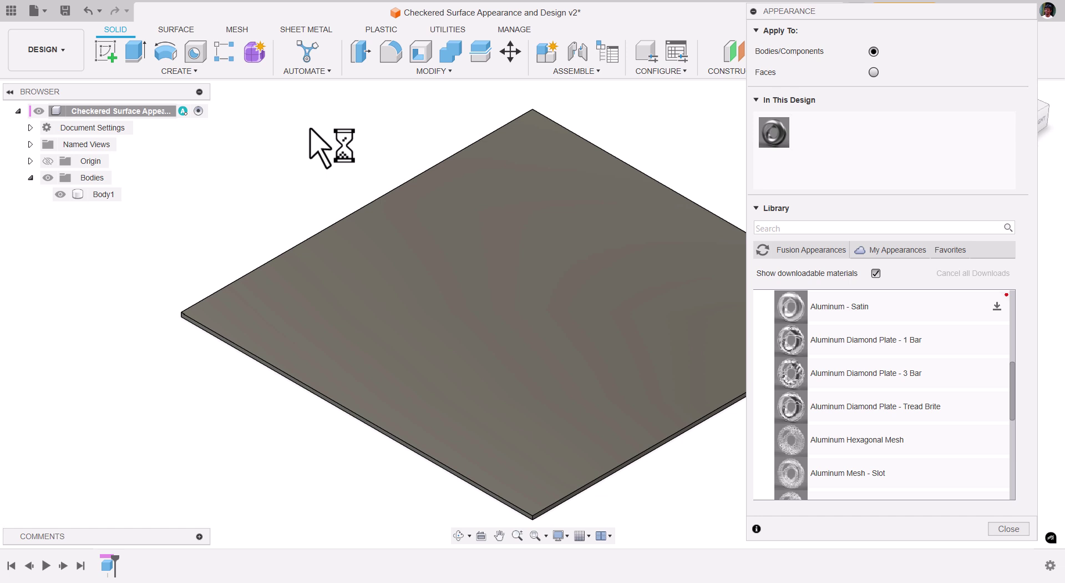
scroll(944, 357, "up", 10)
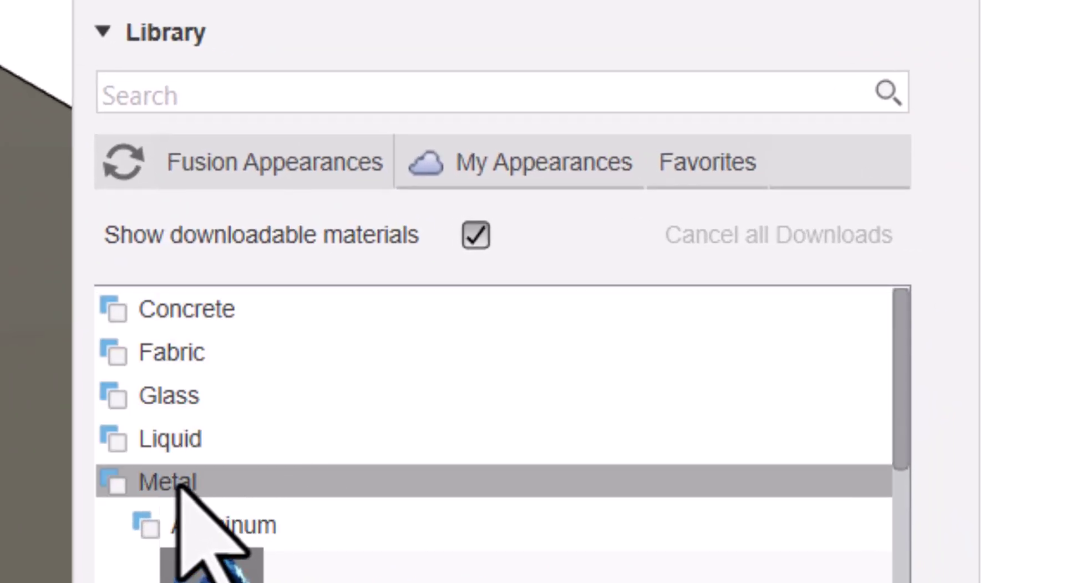
left_click(255, 516)
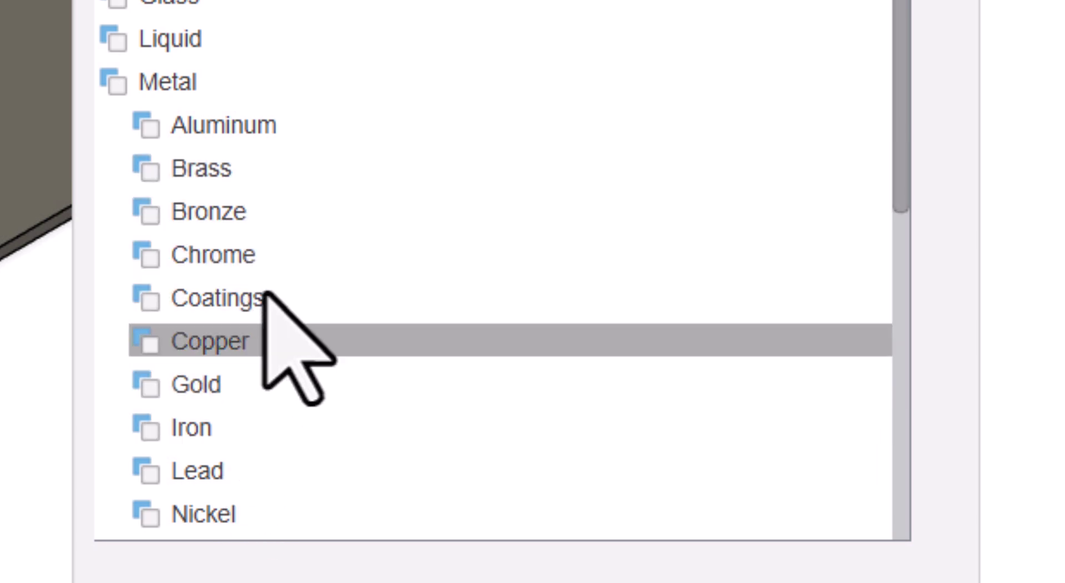
left_click(304, 136)
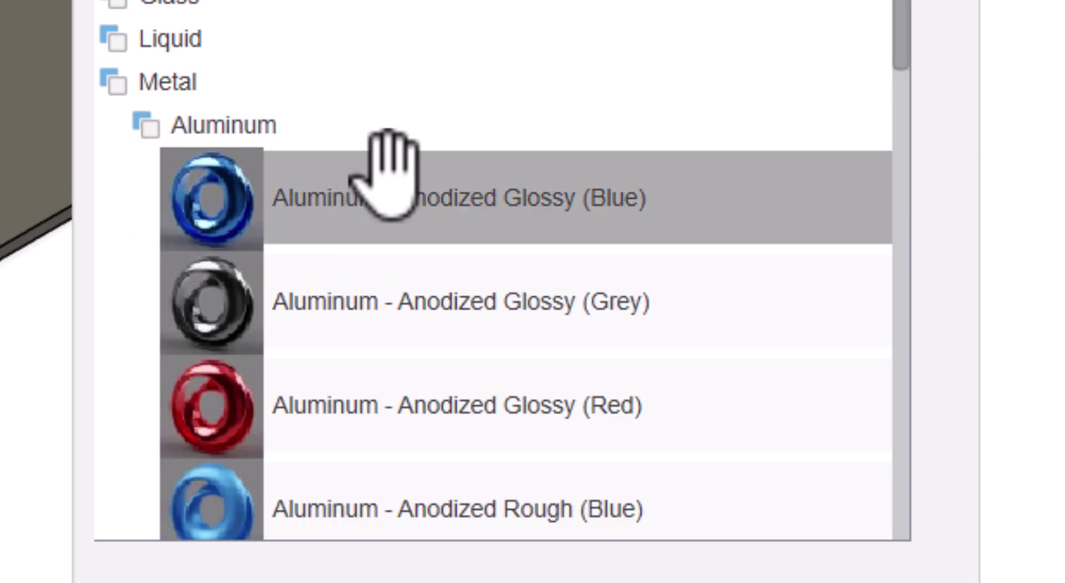
scroll(388, 172, "down", 8)
scroll(389, 133, "down", 6)
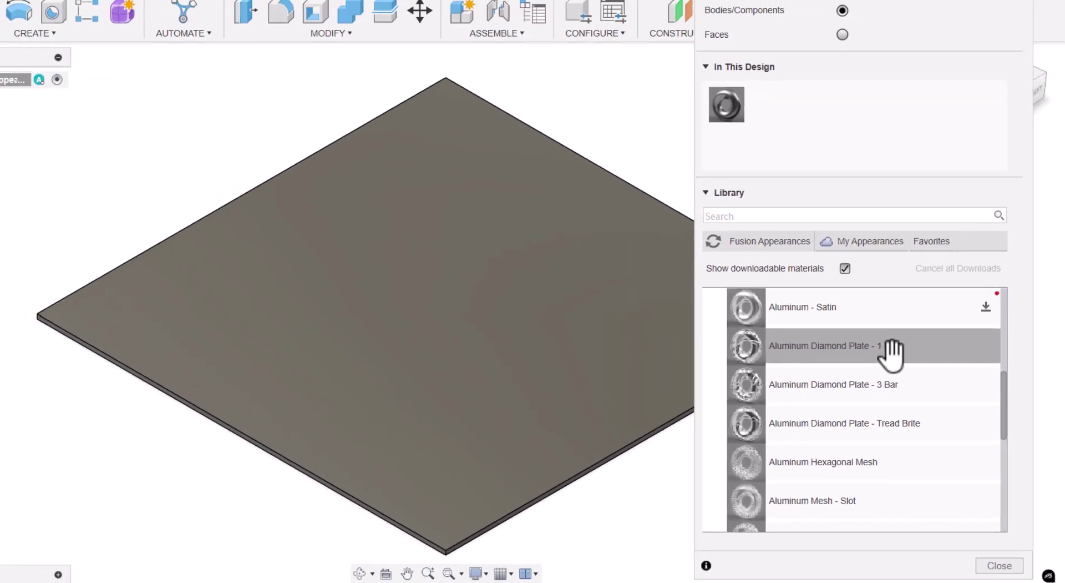
Step: Apply Aluminum Diamond Plate 1 Bar, then 3 Bar, then Tread Brite to the plate body
left_click_drag(599, 52, 586, 86)
left_click_drag(887, 362, 641, 312)
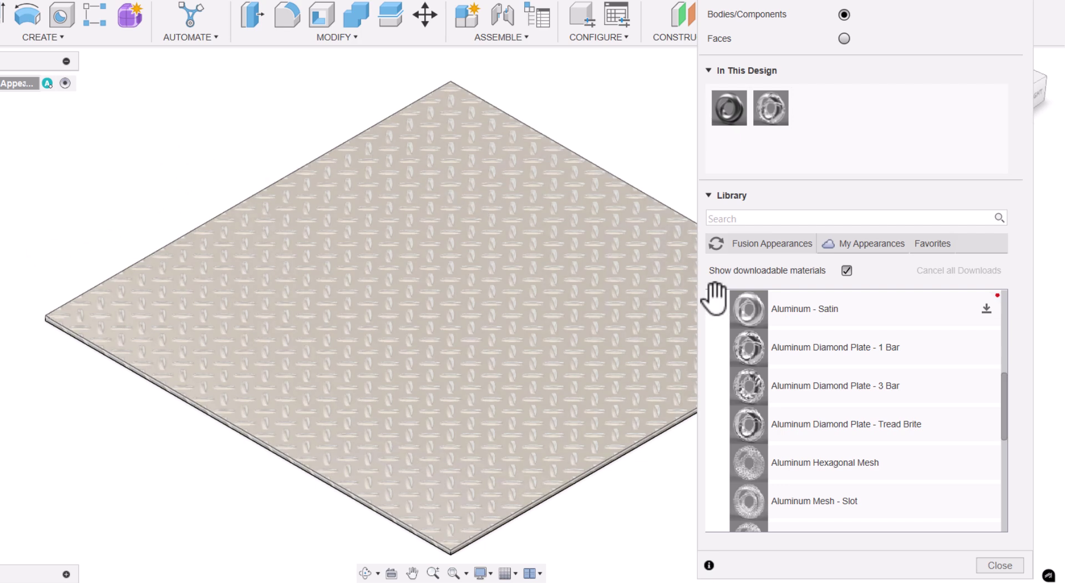
left_click_drag(825, 386, 510, 262)
left_click_drag(846, 426, 501, 318)
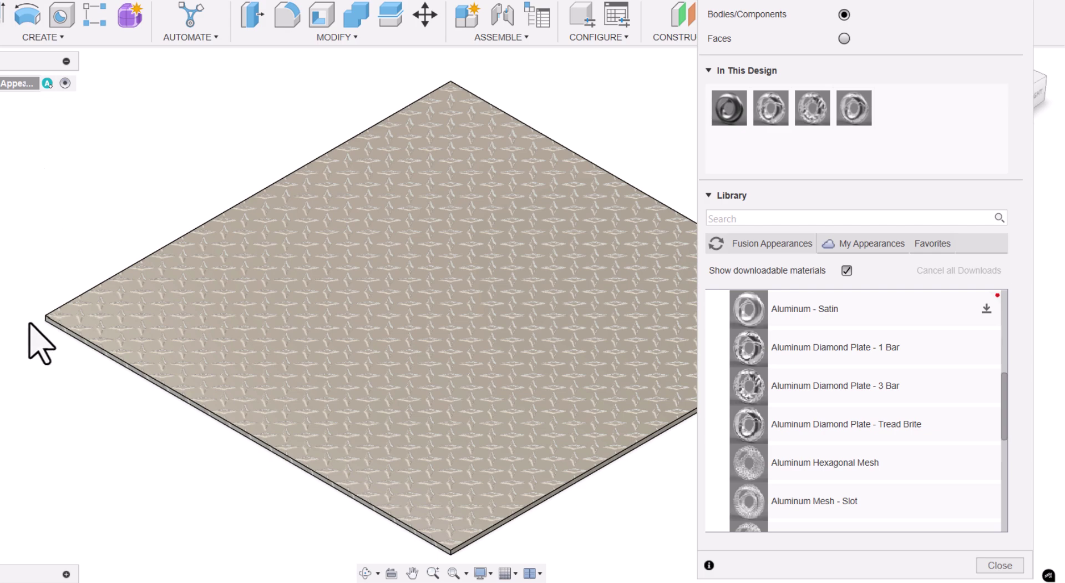
scroll(29, 323, "up", 5)
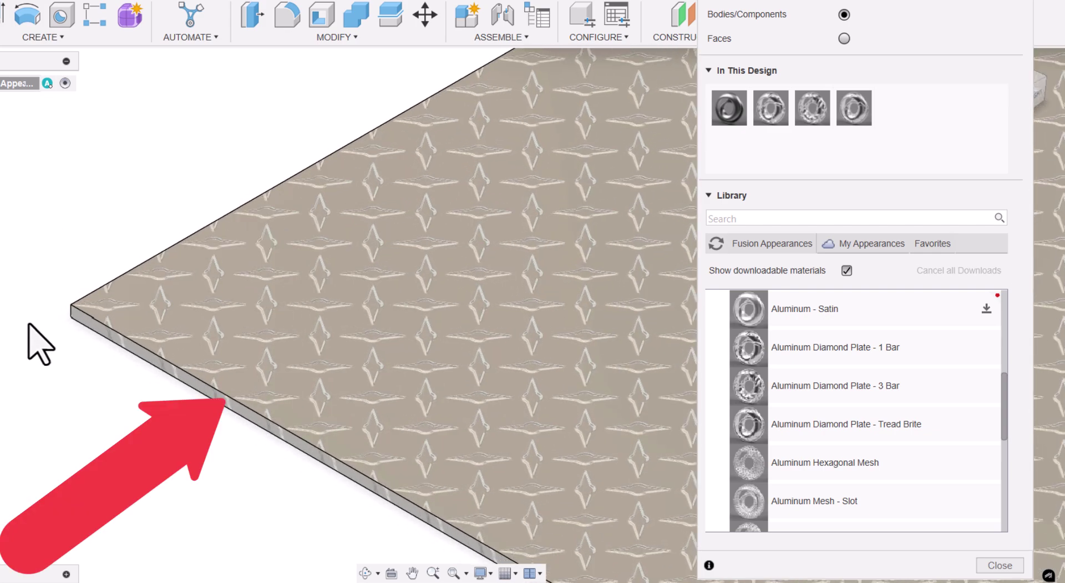
scroll(27, 324, "up", 1)
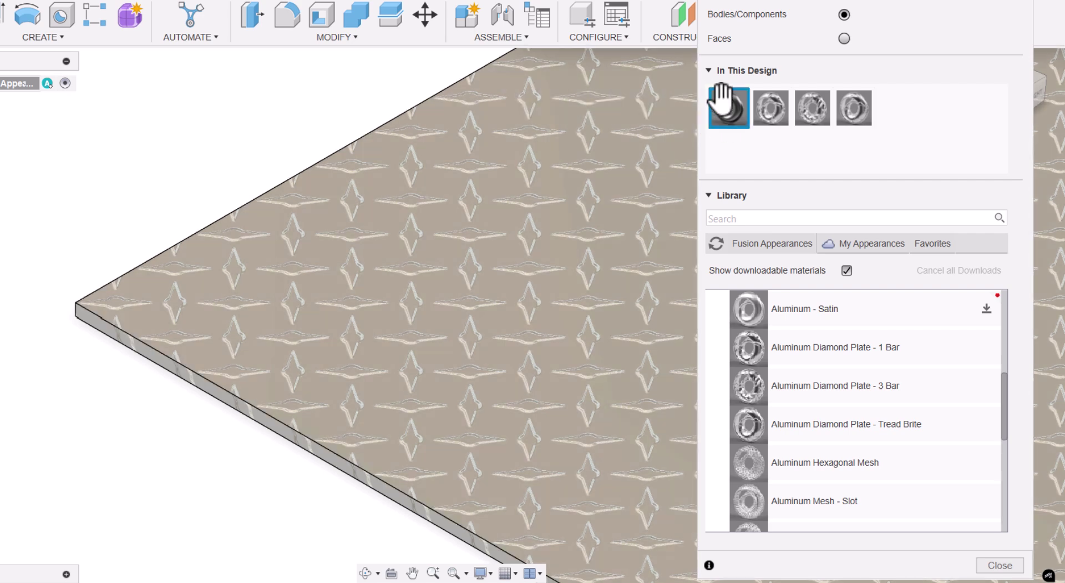
Step: Reset the body to Steel - Satin, give only the top face 3 Bar, and return to HOME
left_click_drag(721, 103, 609, 111)
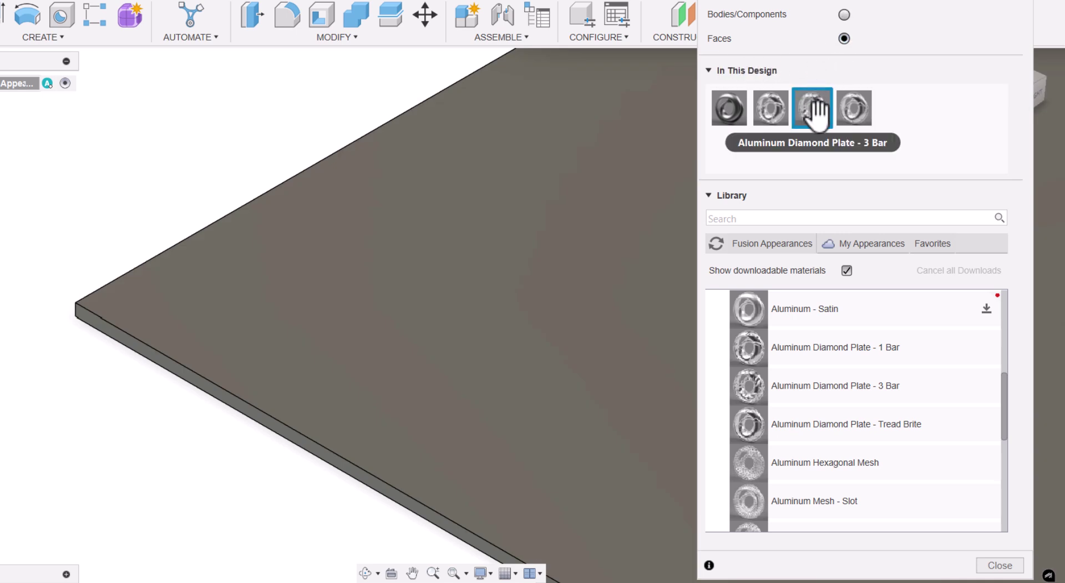
left_click_drag(812, 109, 540, 211)
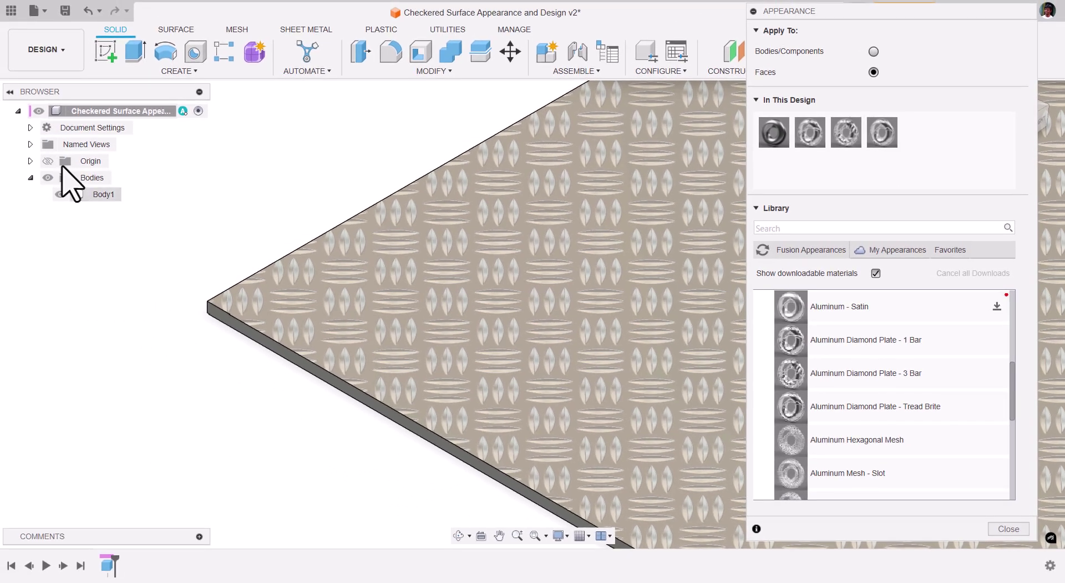
left_click(29, 144)
double_click(84, 211)
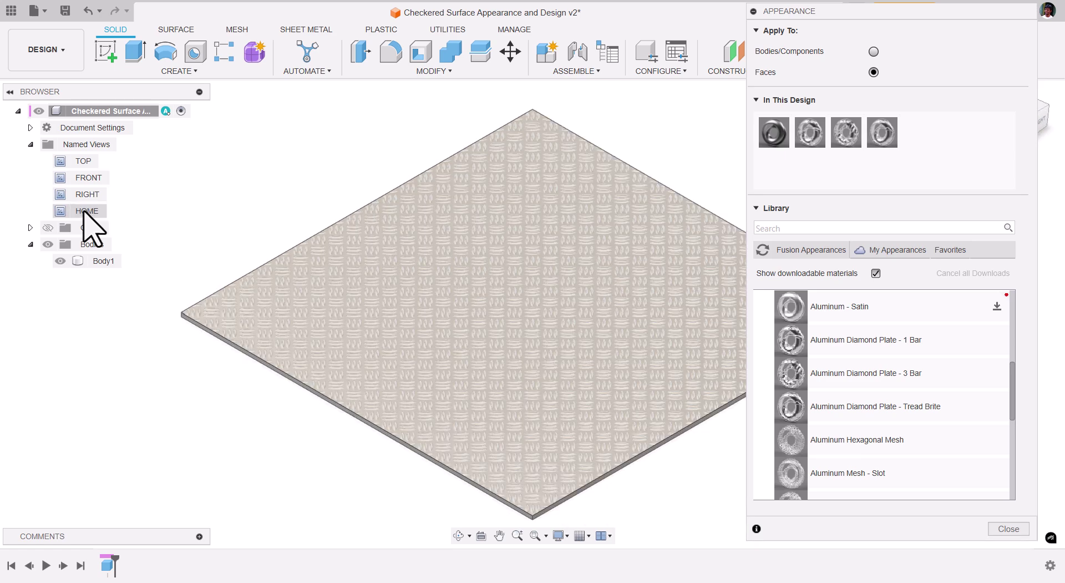
Step: Close the Appearance panel and fit Body1, the 3-bar checkered plate, fully in view
left_click(1009, 528)
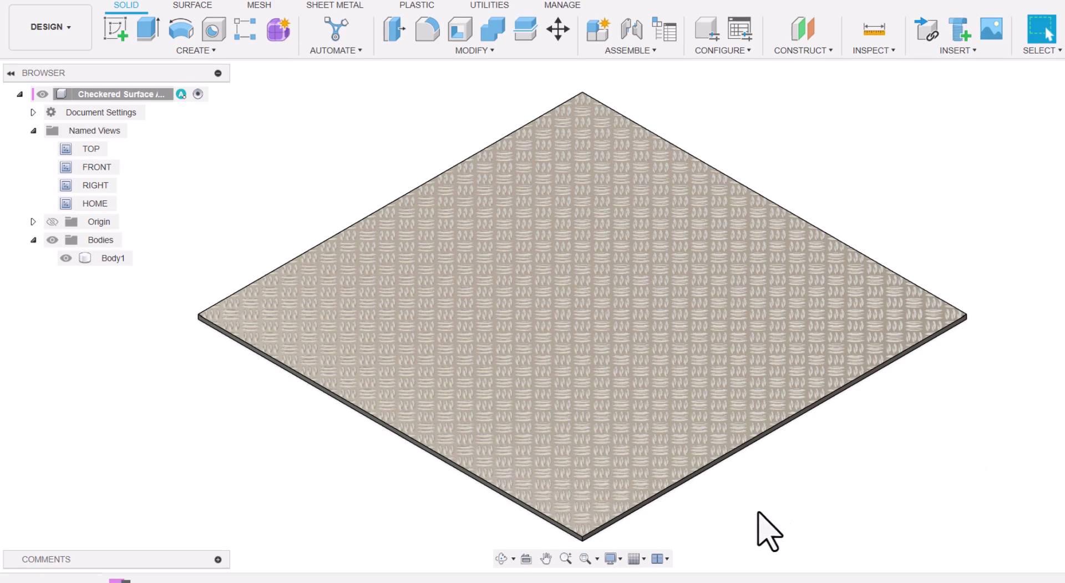
scroll(665, 523, "up", 3)
scroll(665, 523, "up", 5)
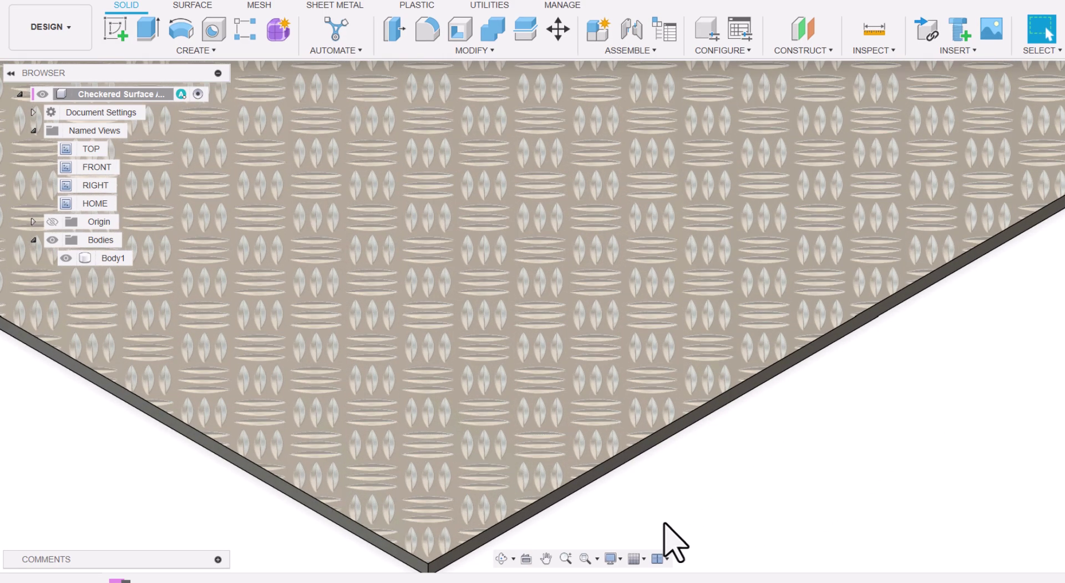
scroll(632, 462, "up", 2)
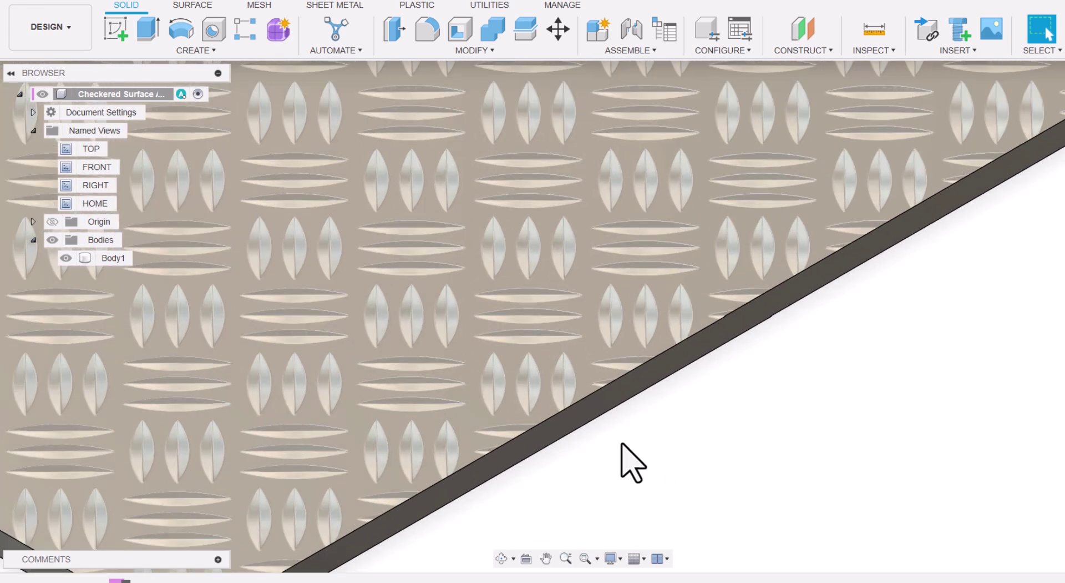
left_click(113, 258)
key("F6")
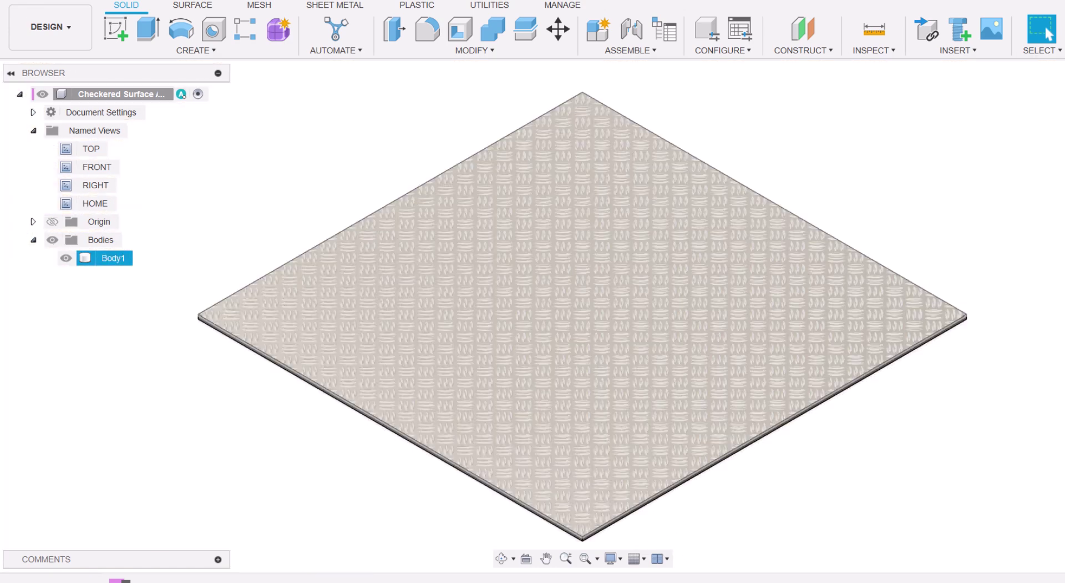
key("Escape")
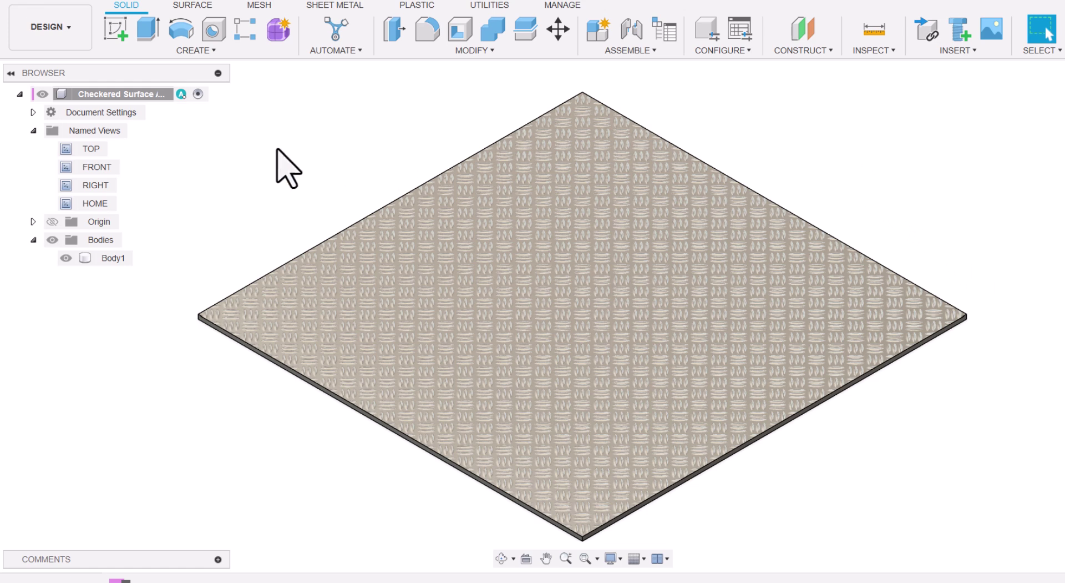
Step: Start a new sketch on the plate's top face, zoomed and panned toward a corner
left_click(114, 34)
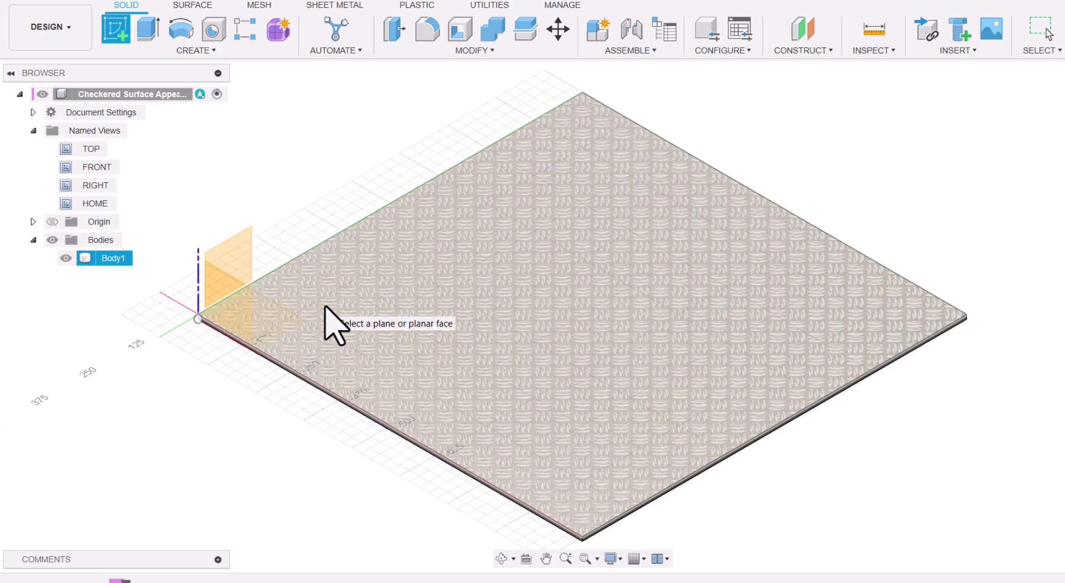
left_click(326, 307)
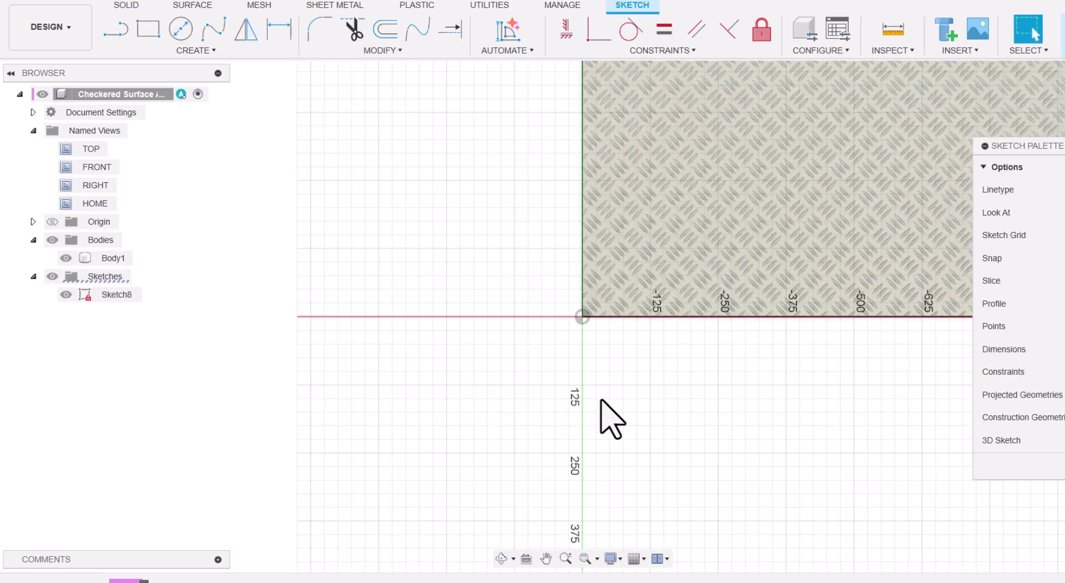
scroll(611, 352, "up", 6)
scroll(606, 310, "up", 2)
mouse_move(607, 311)
middle_mouse_down()
mouse_move(590, 297)
mouse_move(511, 400)
mouse_move(388, 511)
middle_mouse_up()
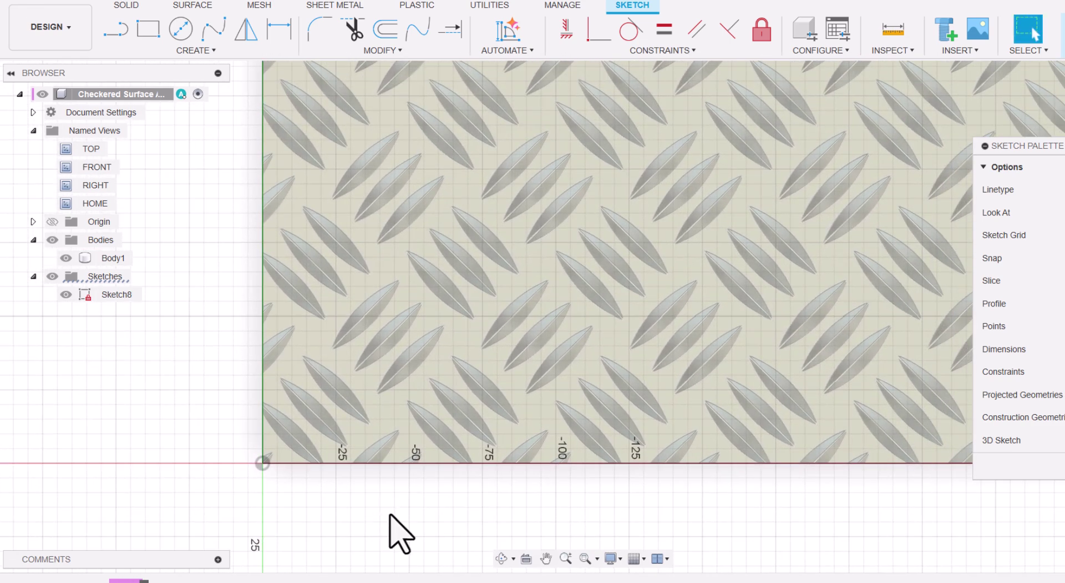
left_click(333, 426)
left_click(168, 373)
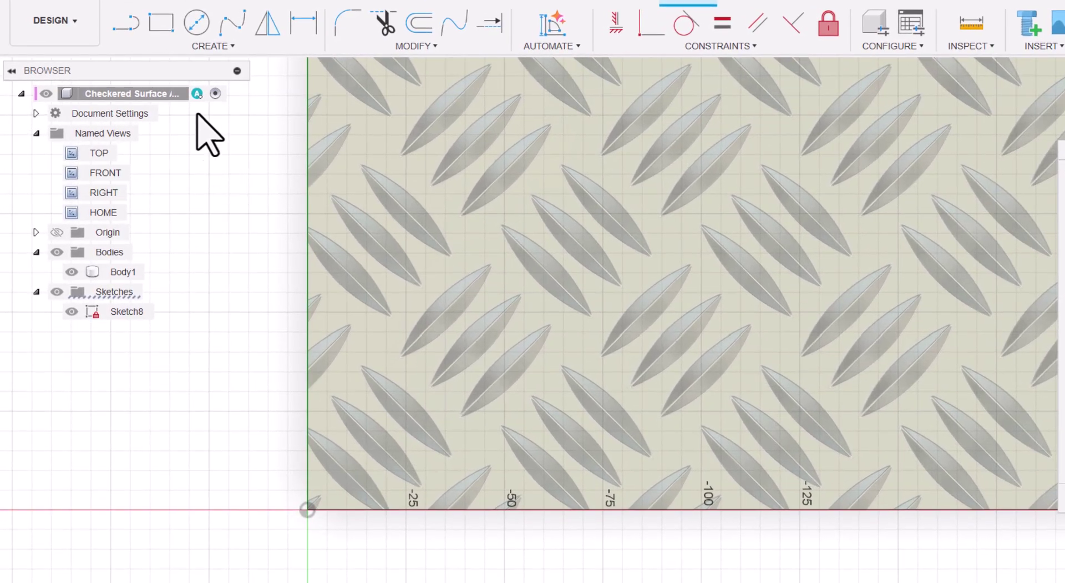
Step: Draw one diagonal line from a raised bar's upper tip to its lower tip
left_click(125, 23)
scroll(332, 413, "up", 3)
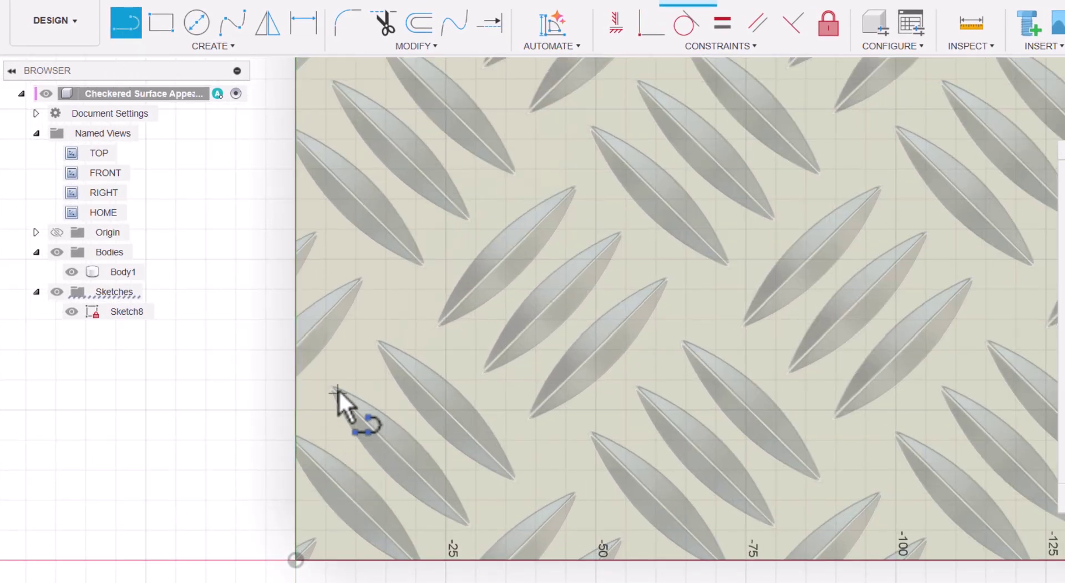
left_click(335, 387)
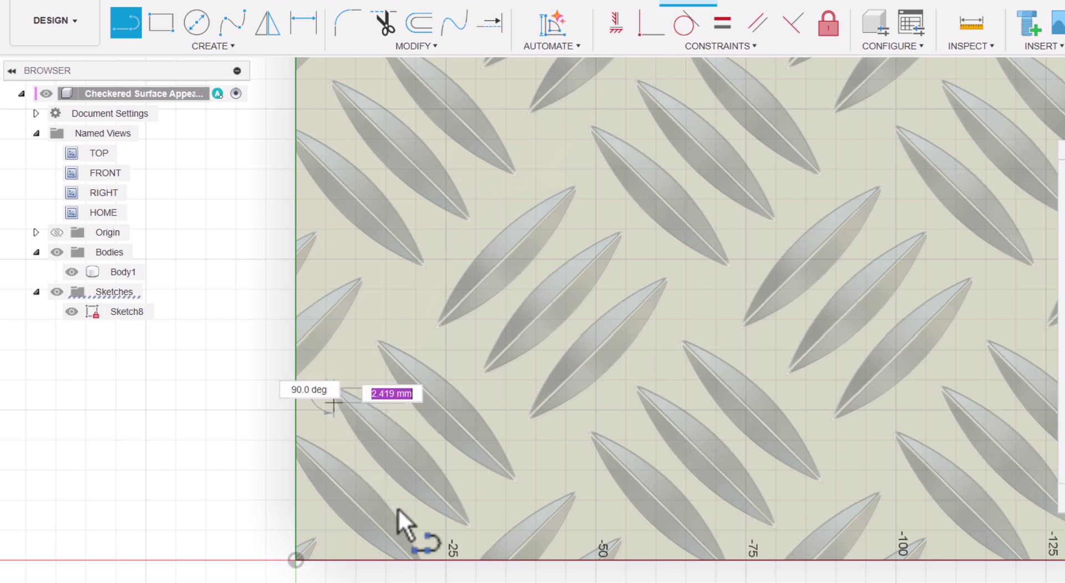
left_click(469, 524)
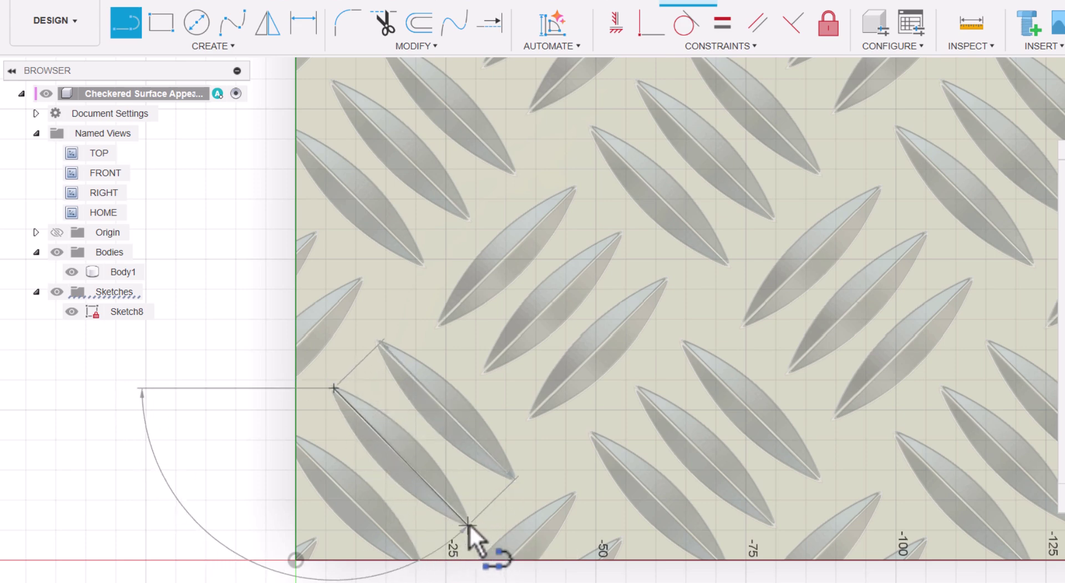
left_click(438, 552)
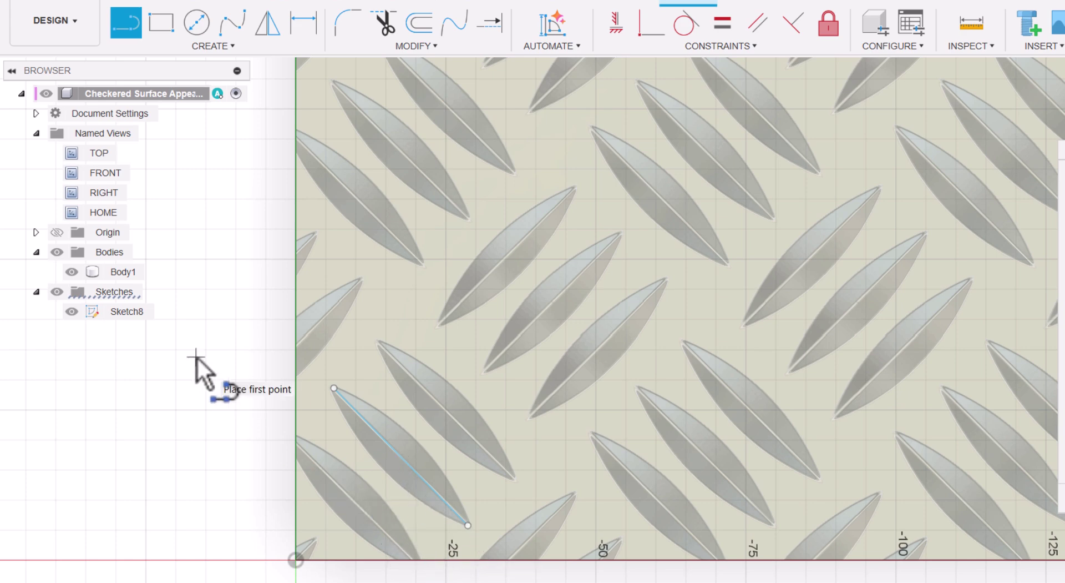
Step: Draw a three-point arc between the line's ends, bowed along the bar's curved edge
left_click(227, 47)
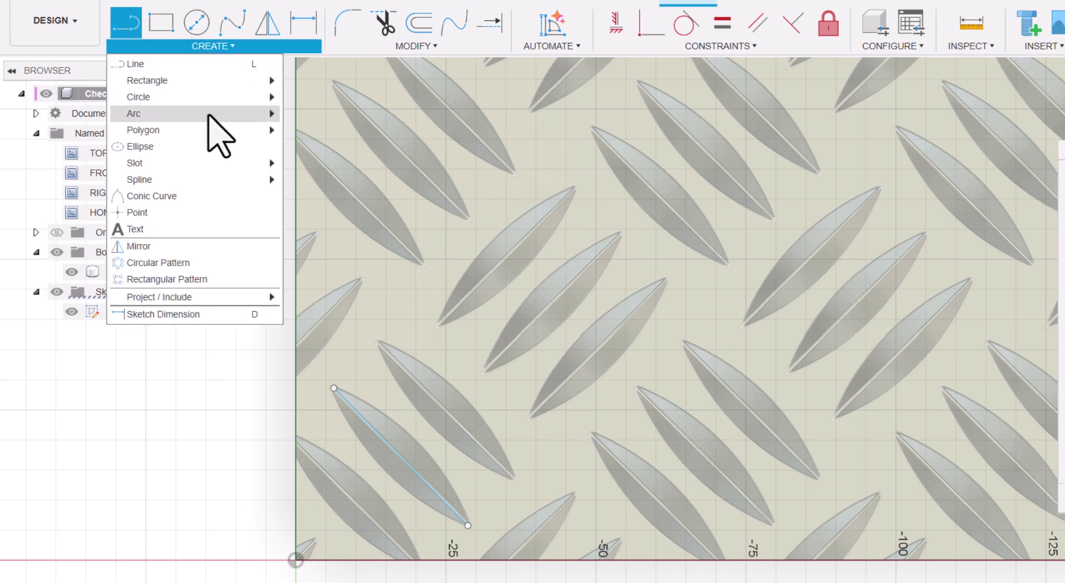
mouse_move(255, 113)
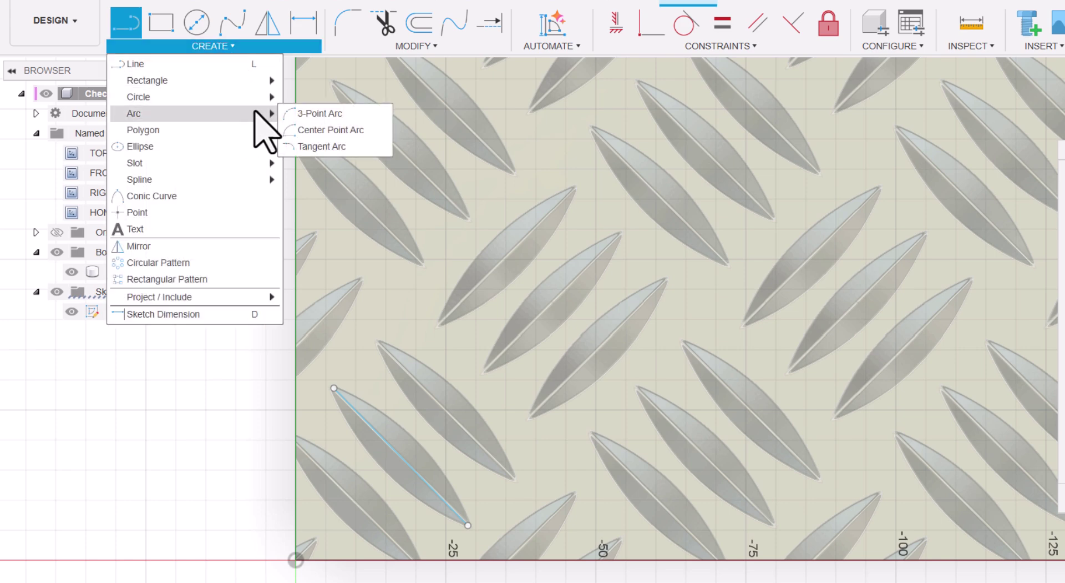
left_click(317, 114)
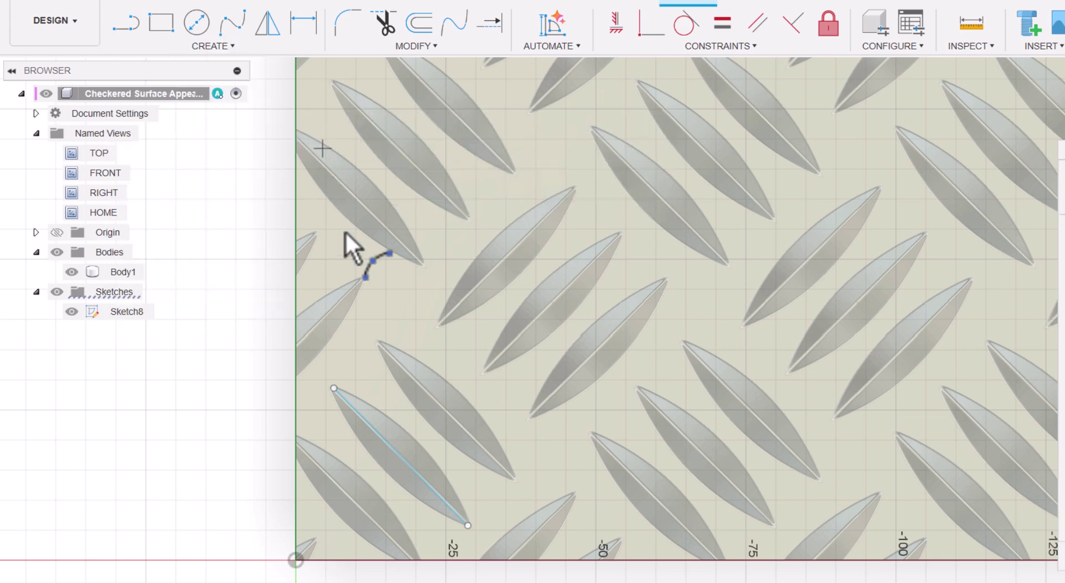
left_click(339, 388)
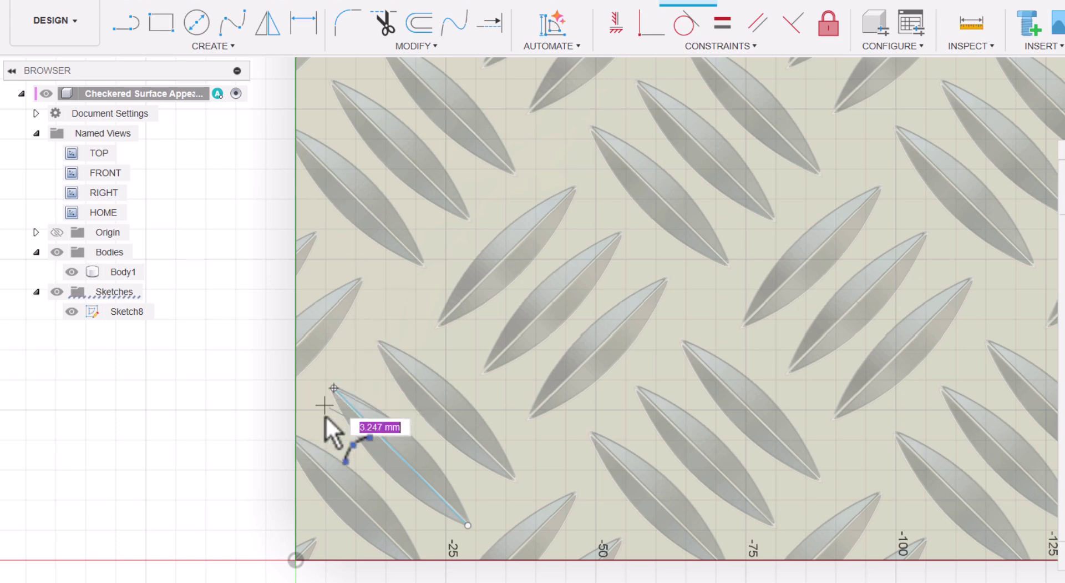
left_click(468, 525)
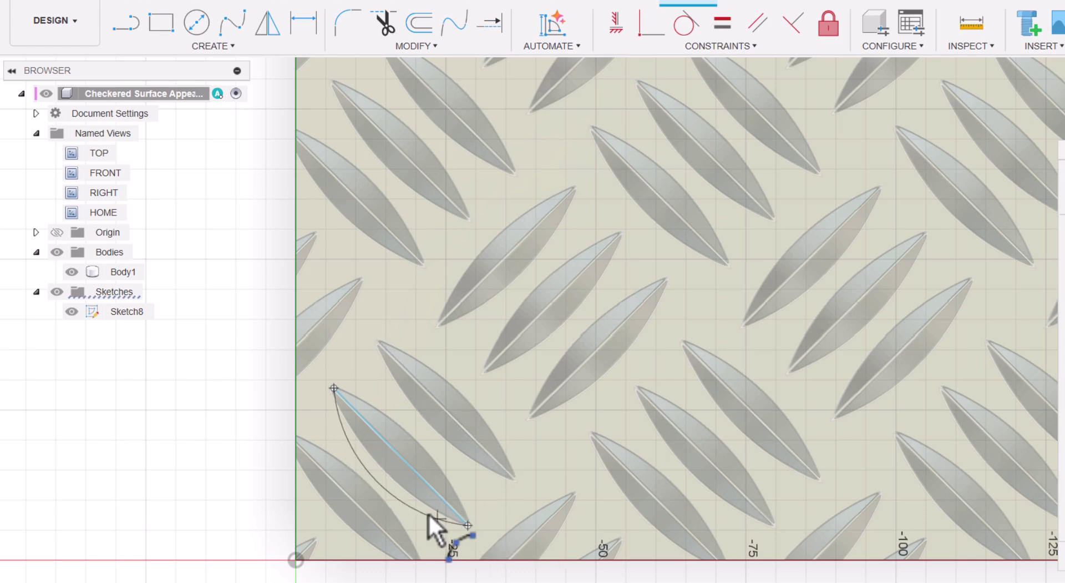
left_click(393, 479)
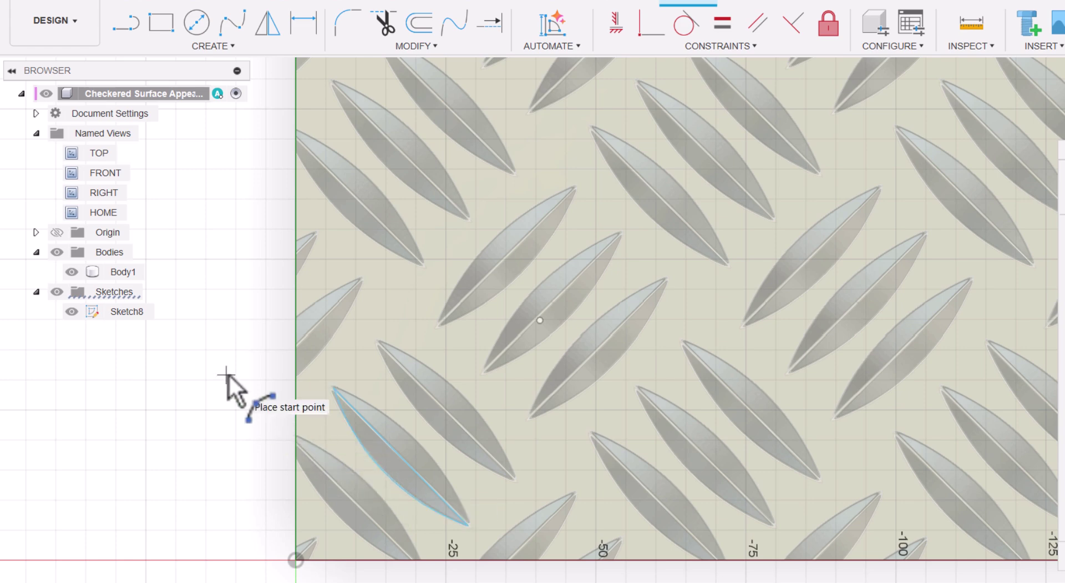
Step: Mirror the arc across the straight line to close the lens shape
left_click(266, 25)
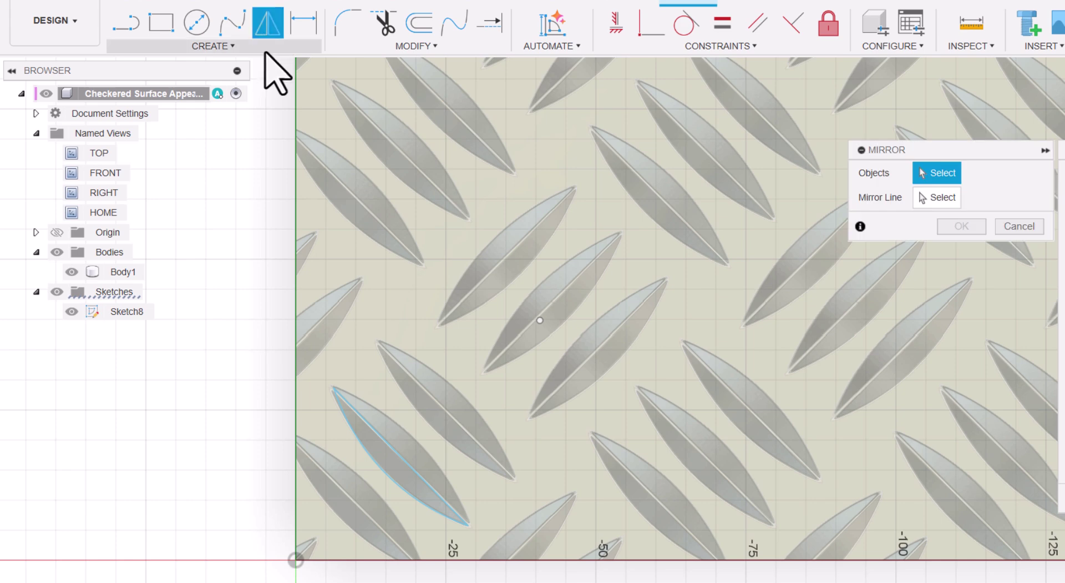
left_click(343, 420)
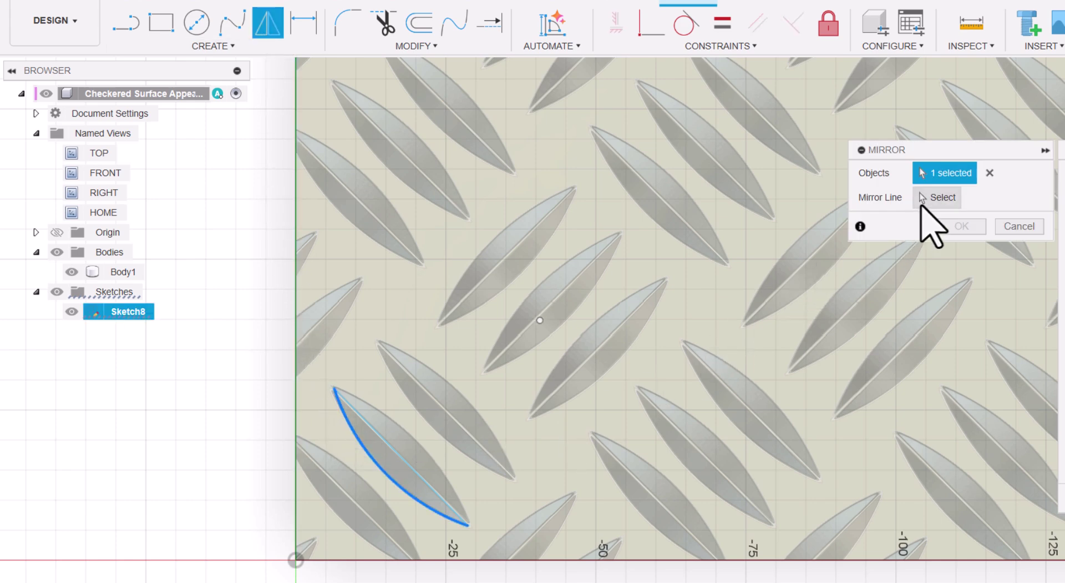
left_click(937, 198)
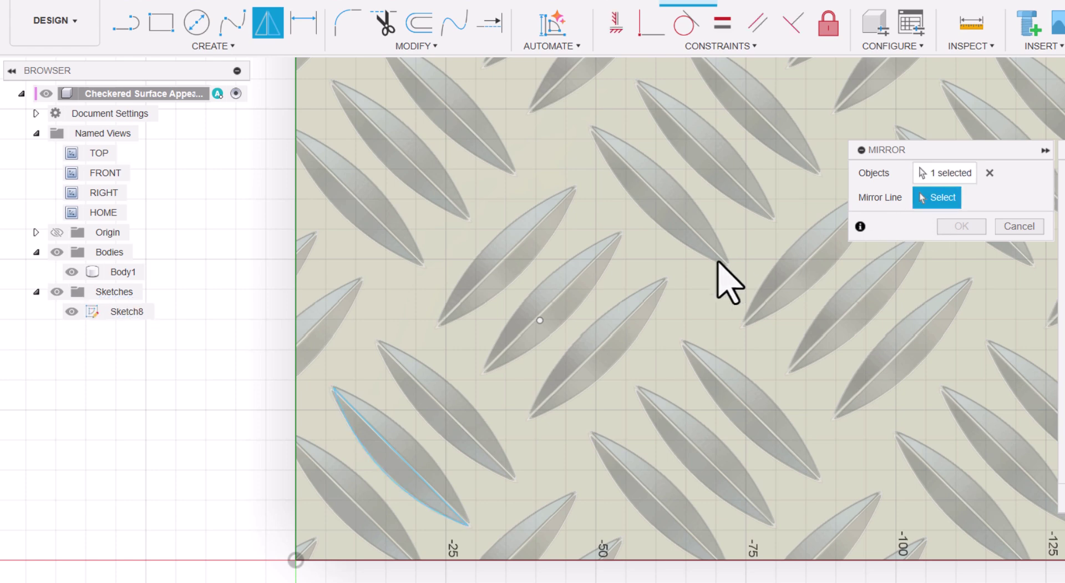
left_click(398, 447)
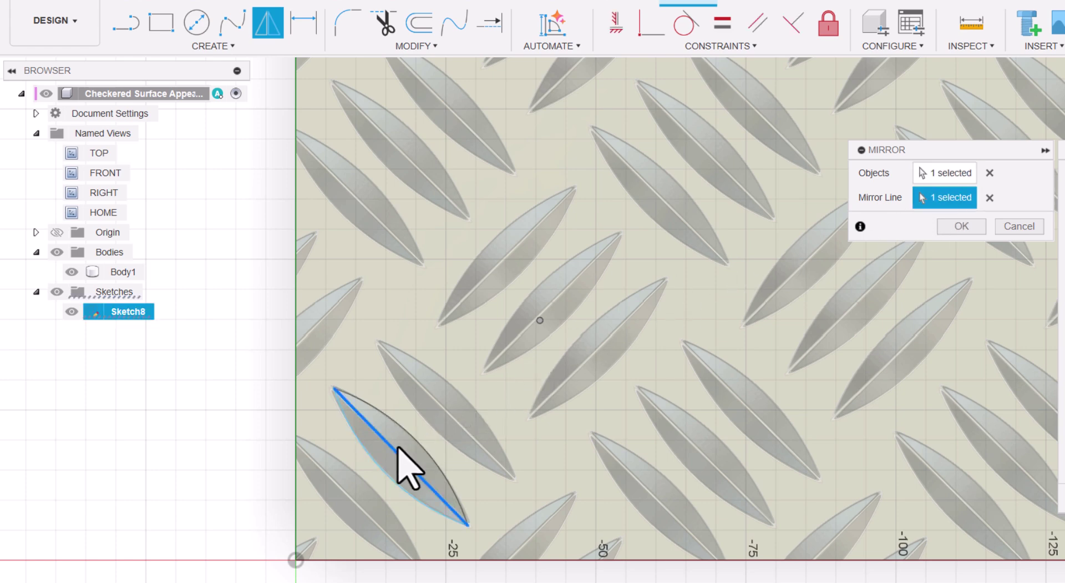
left_click(956, 226)
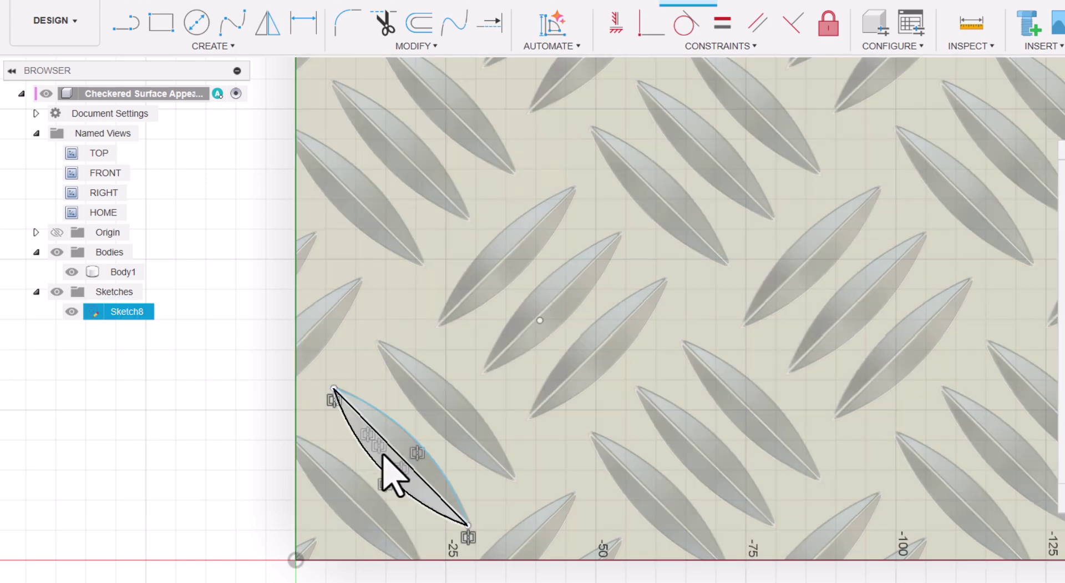
Step: Convert the straight centre line to construction geometry and select the lens profile
left_click(387, 449)
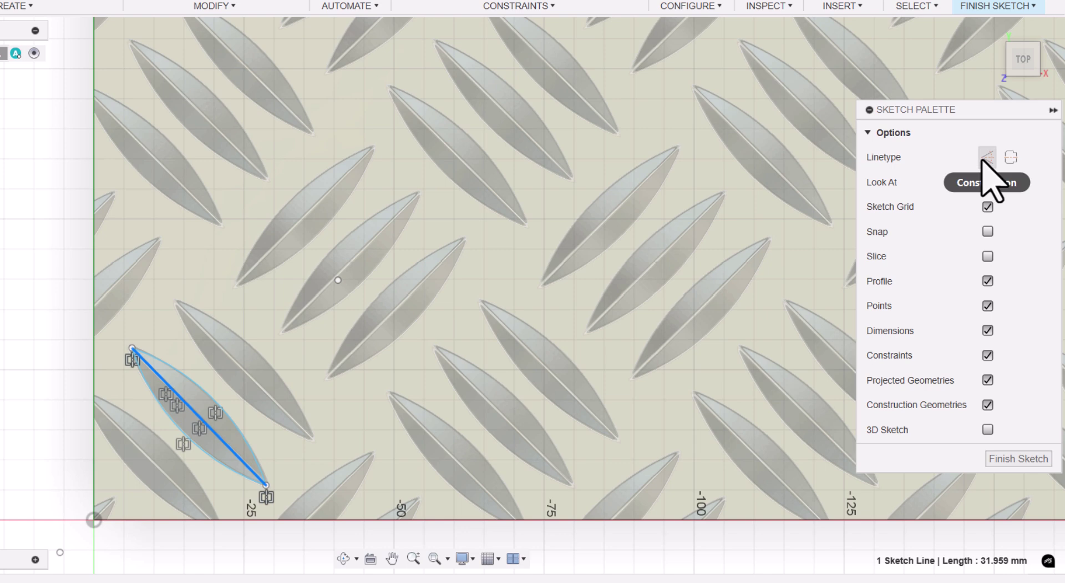
left_click(986, 158)
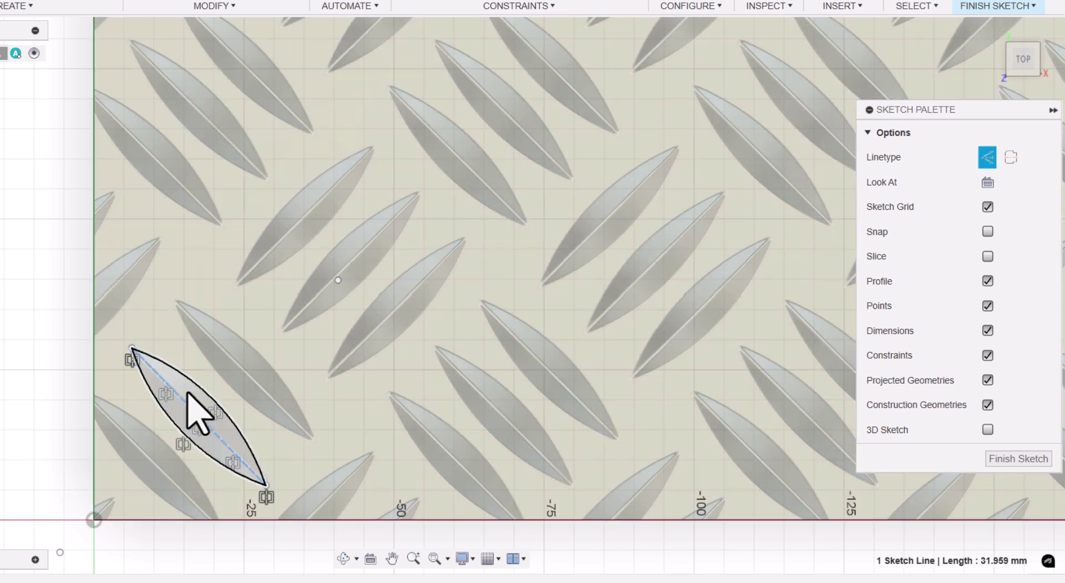
left_click(188, 391)
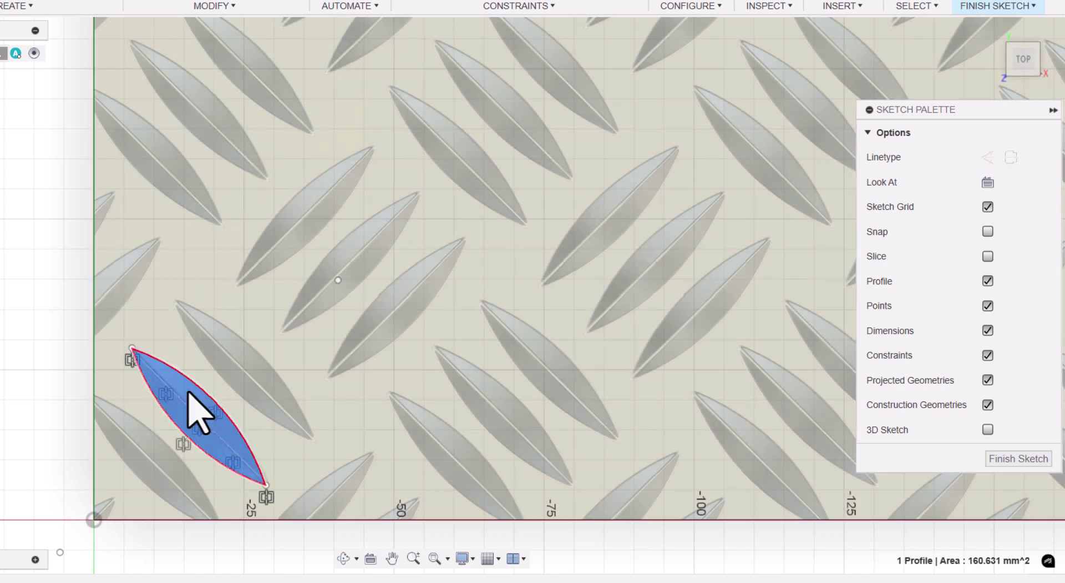
Step: Extrude the lens profile 2 mm as a separate new body, Body4934
key("e")
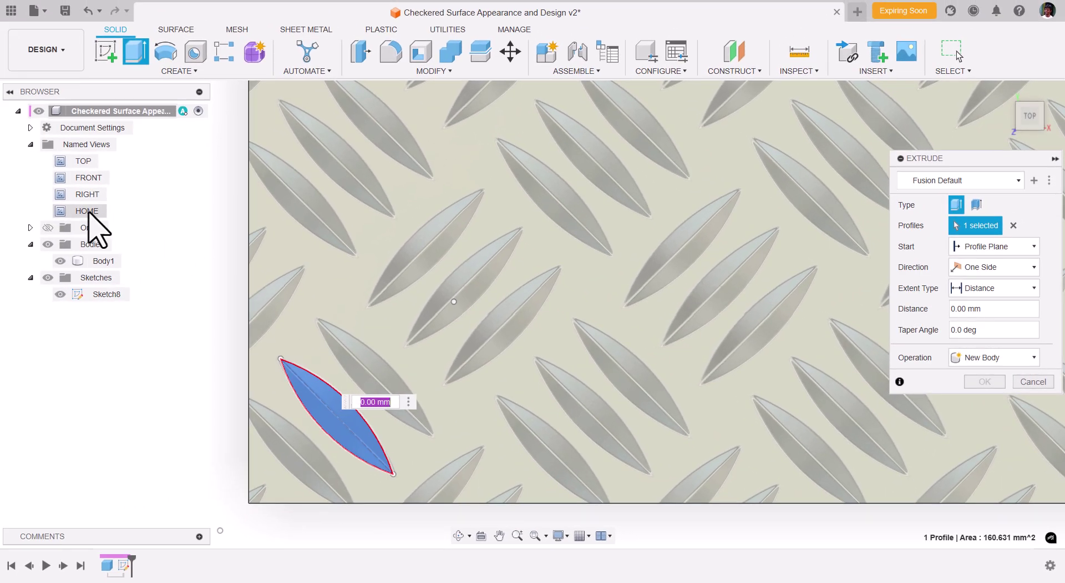
left_click(74, 210)
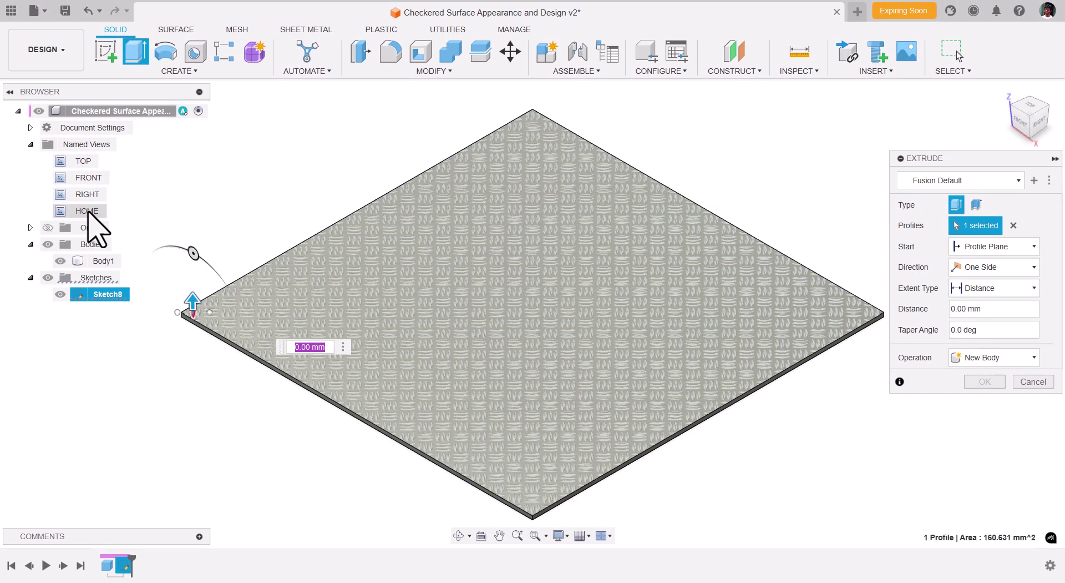
scroll(138, 309, "up", 5)
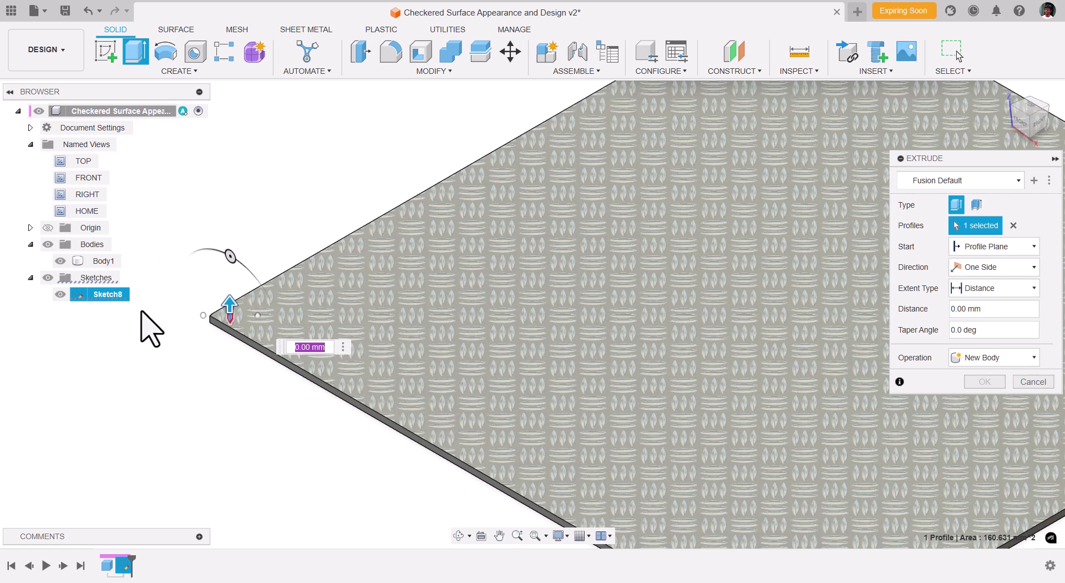
scroll(304, 278, "up", 3)
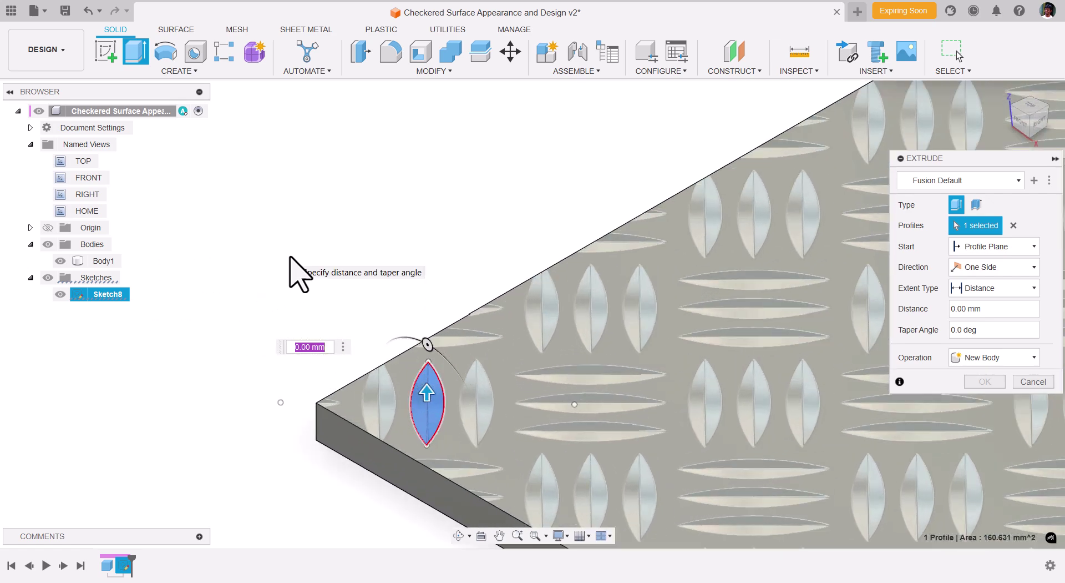
type("2")
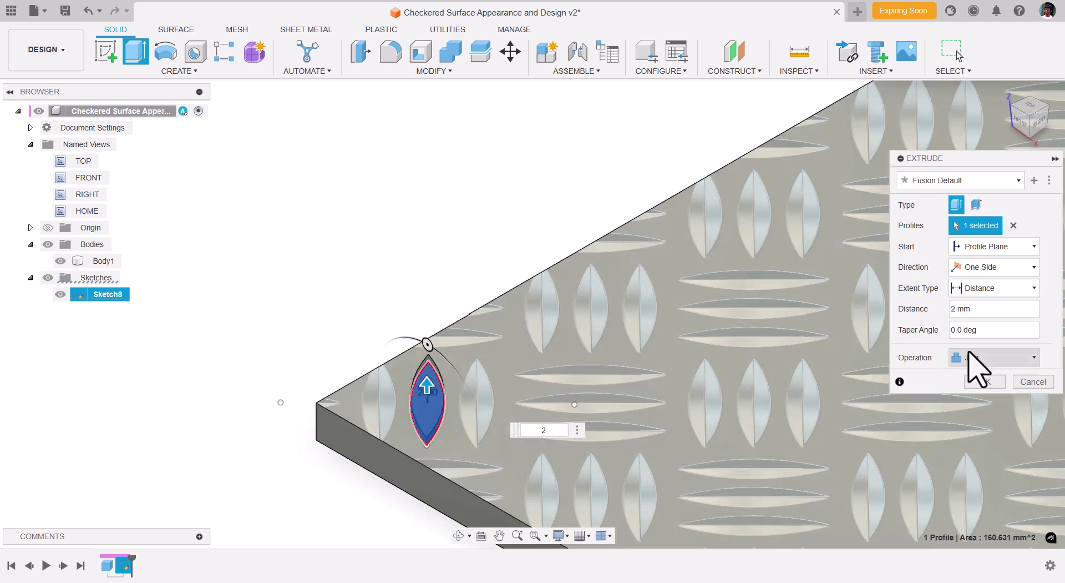
left_click(969, 357)
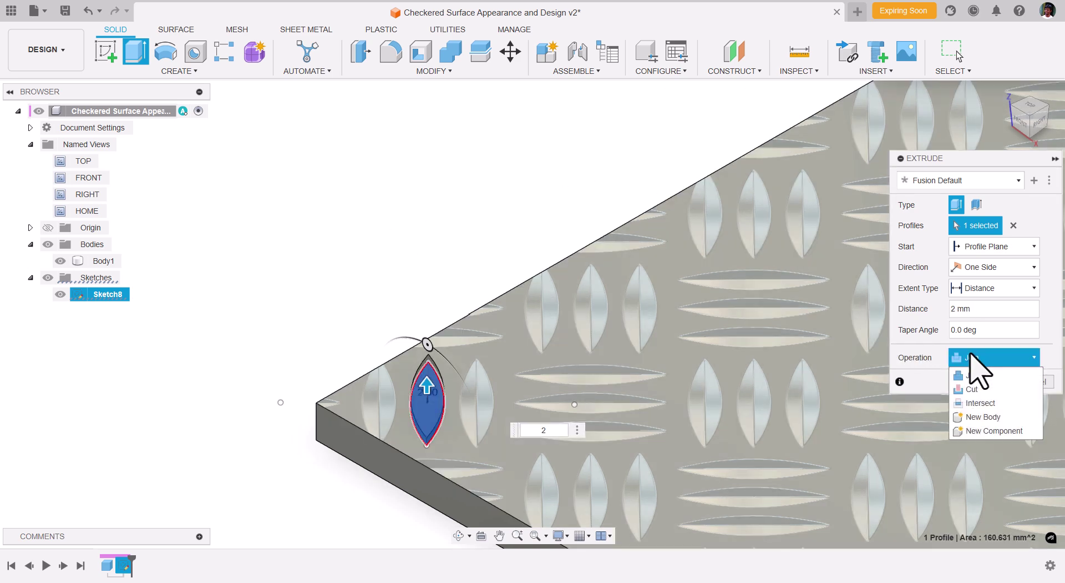
left_click(993, 417)
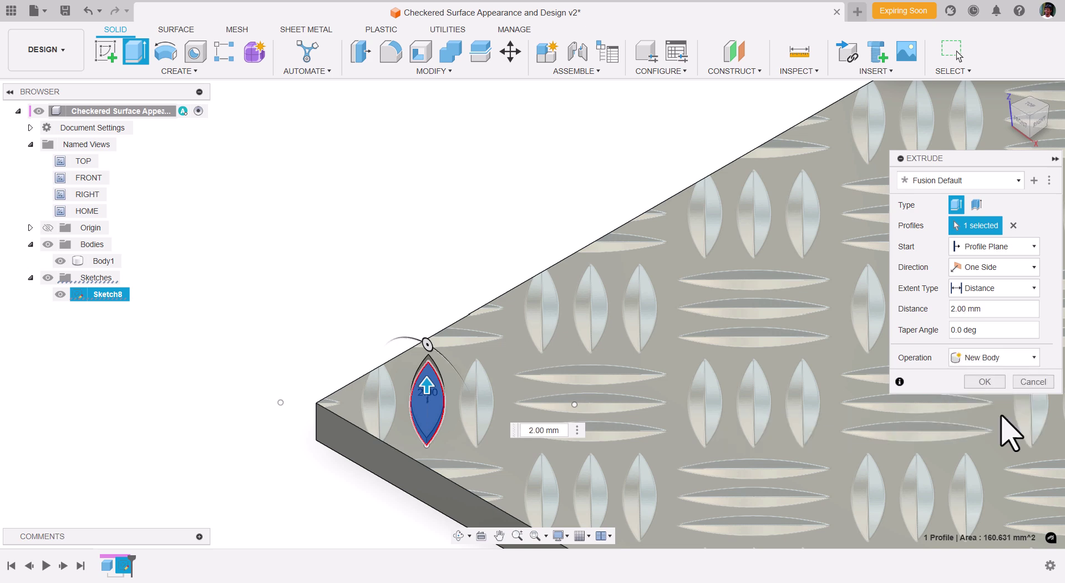
left_click(985, 382)
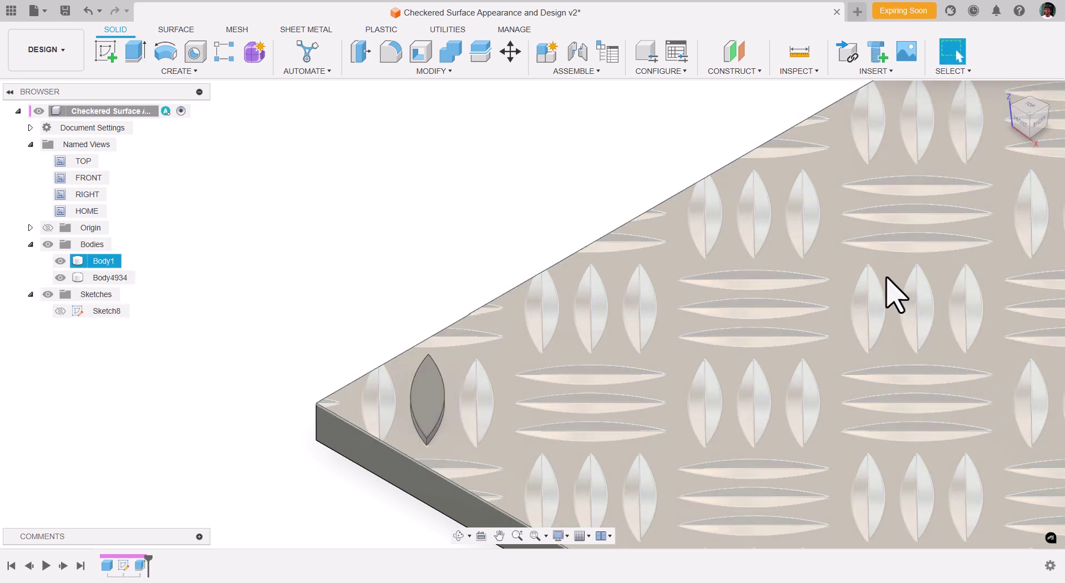
key("Escape")
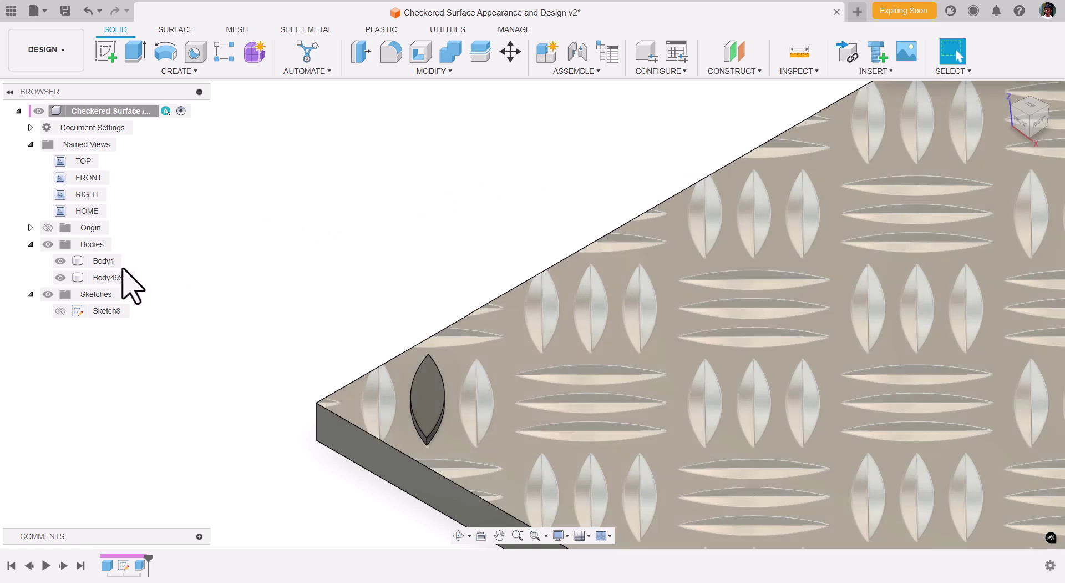
left_click(120, 278)
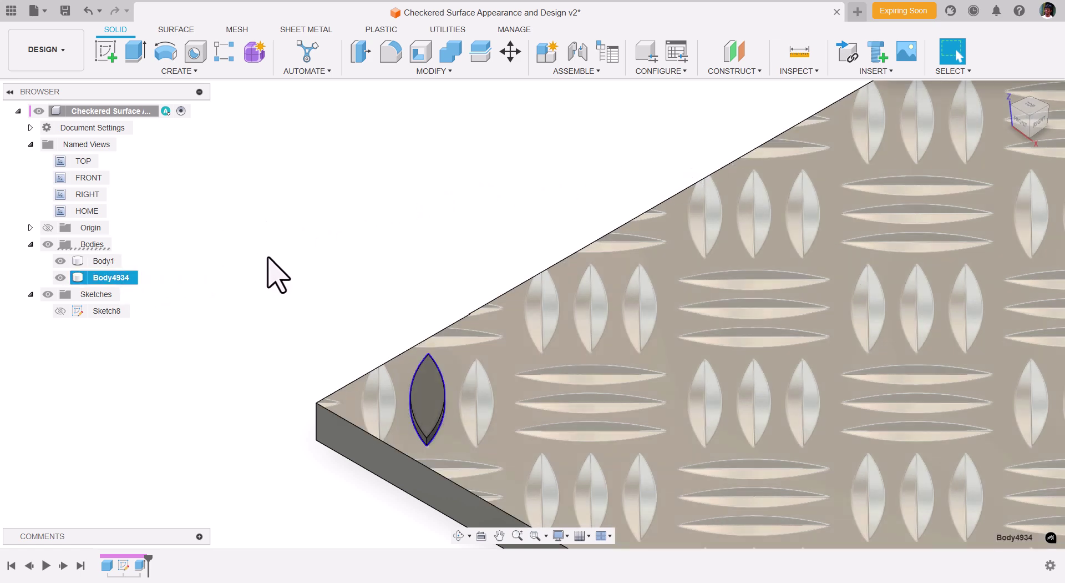
key("Escape")
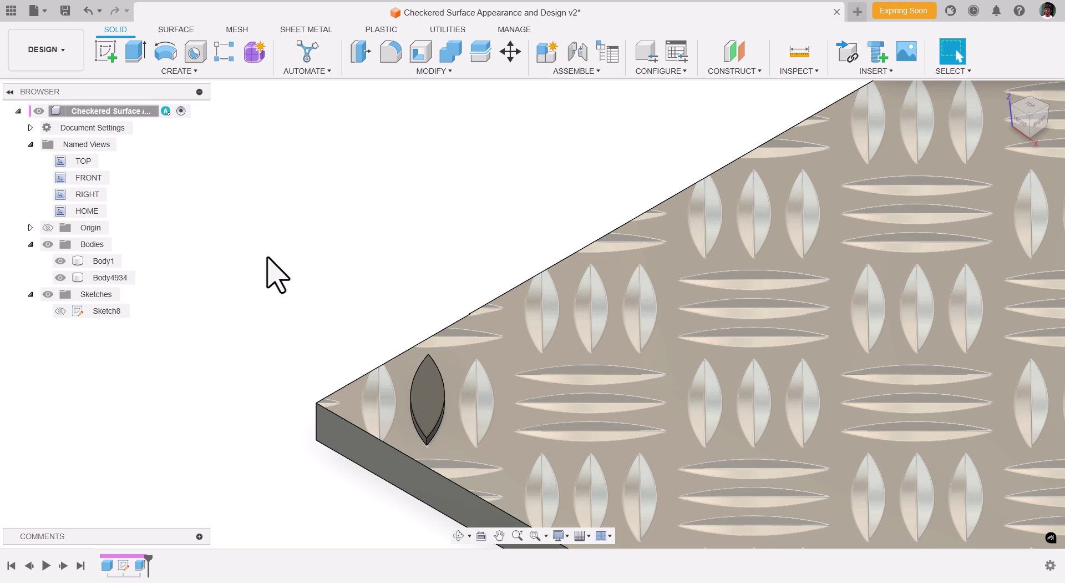
Step: Chamfer the lens body's two top edges 2 mm and delete its remaining flat top face
left_click(414, 74)
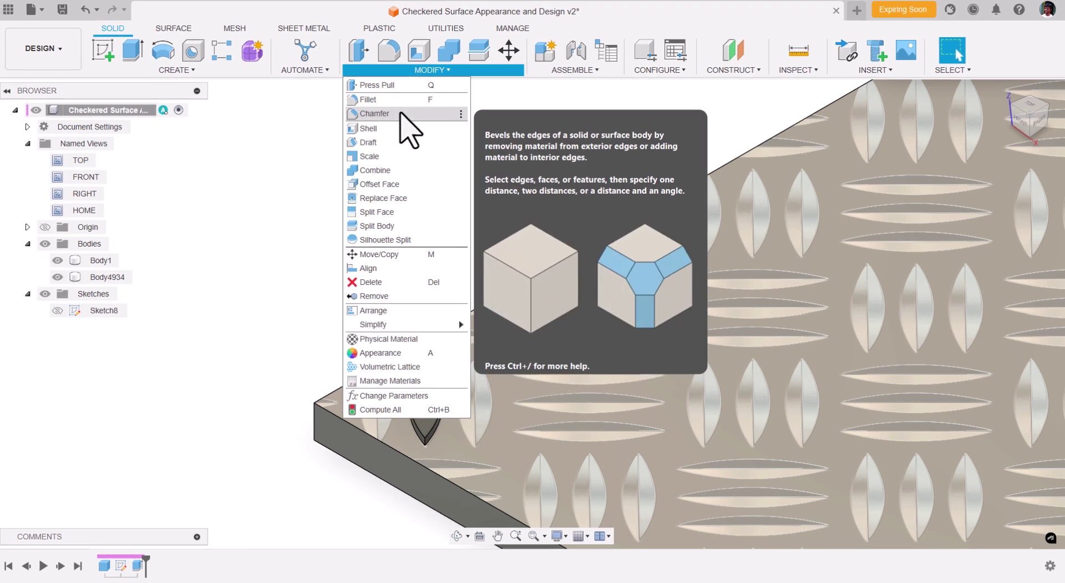
left_click(403, 115)
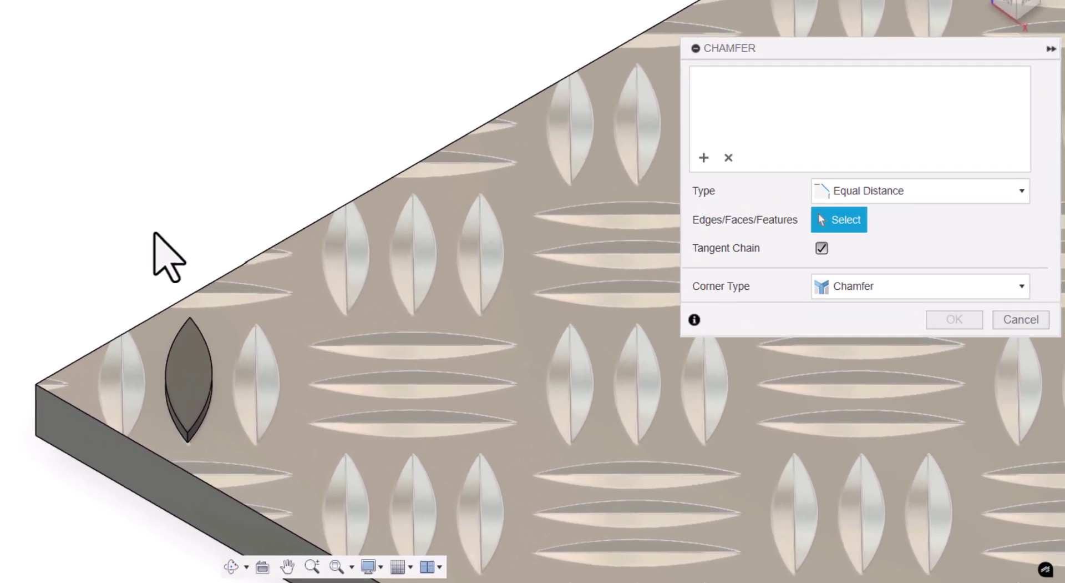
left_click(207, 337)
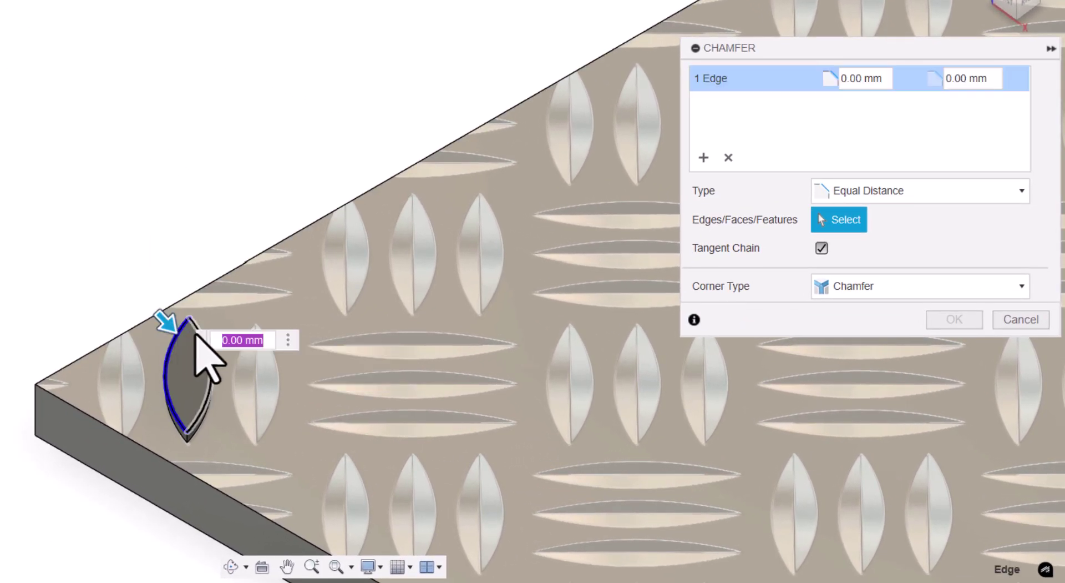
left_click(195, 333)
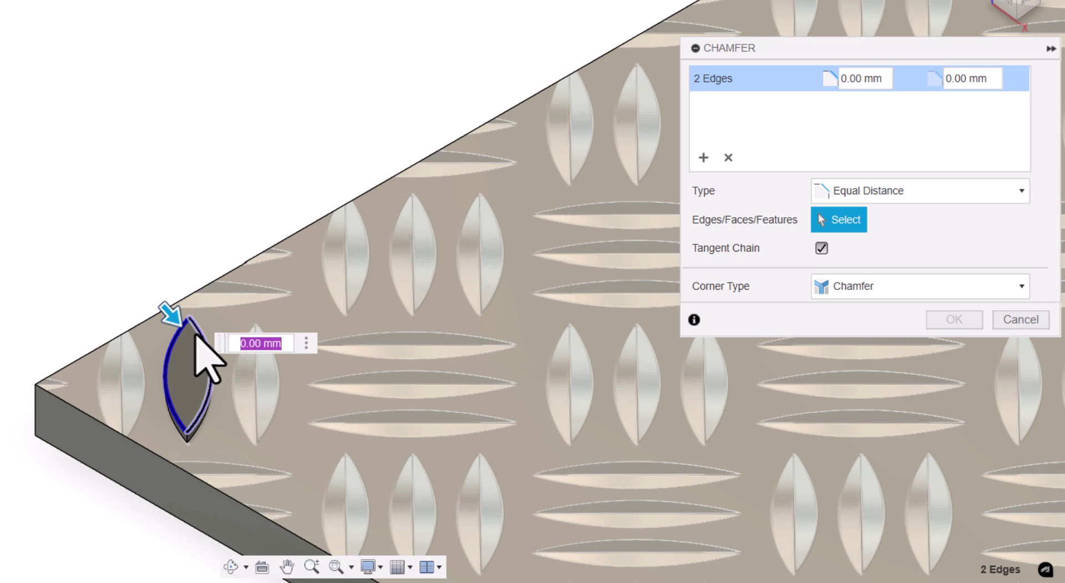
type("2")
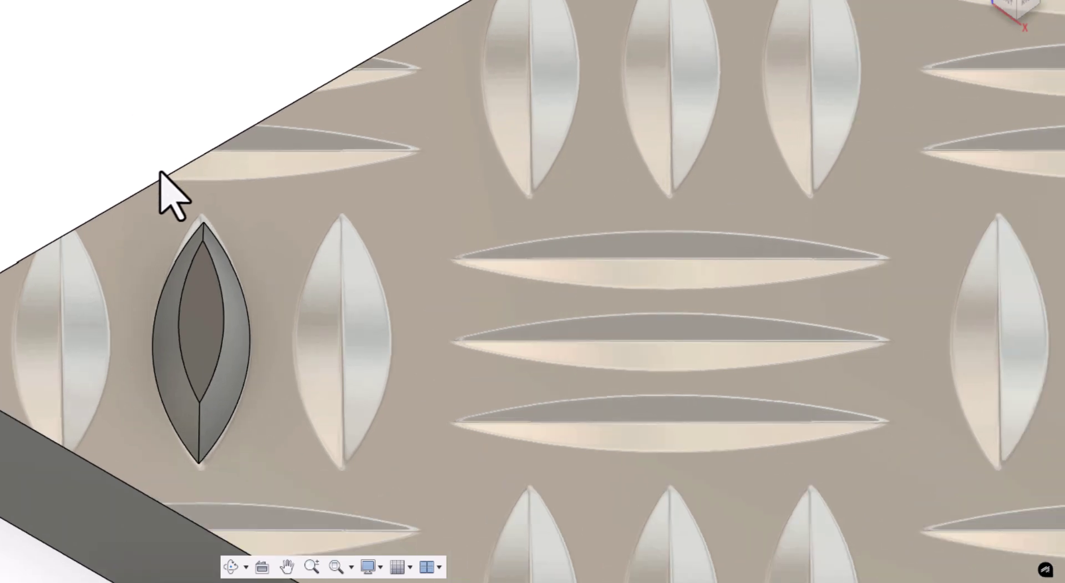
left_click(193, 297)
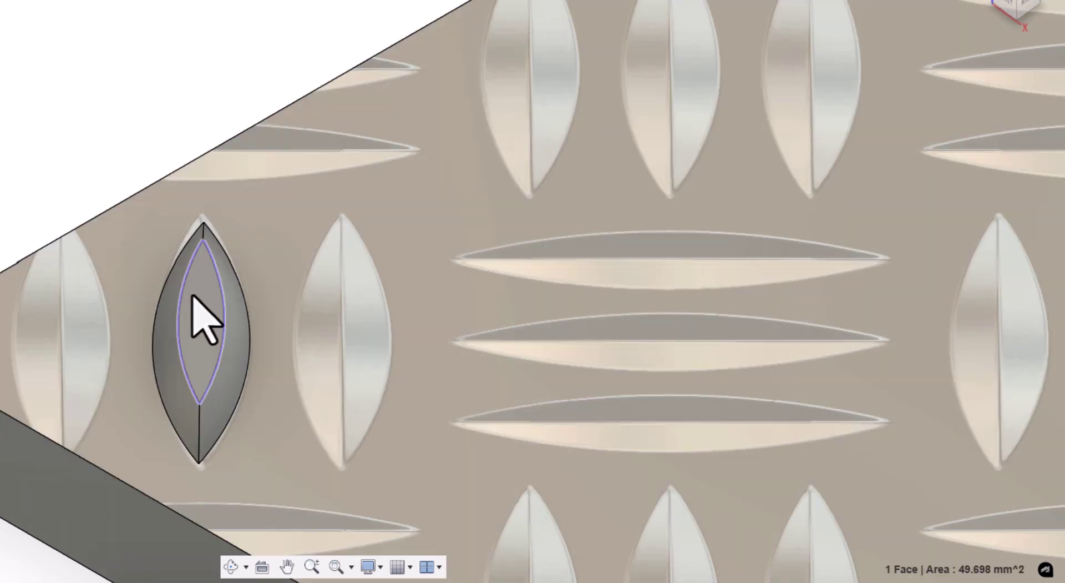
key("Delete")
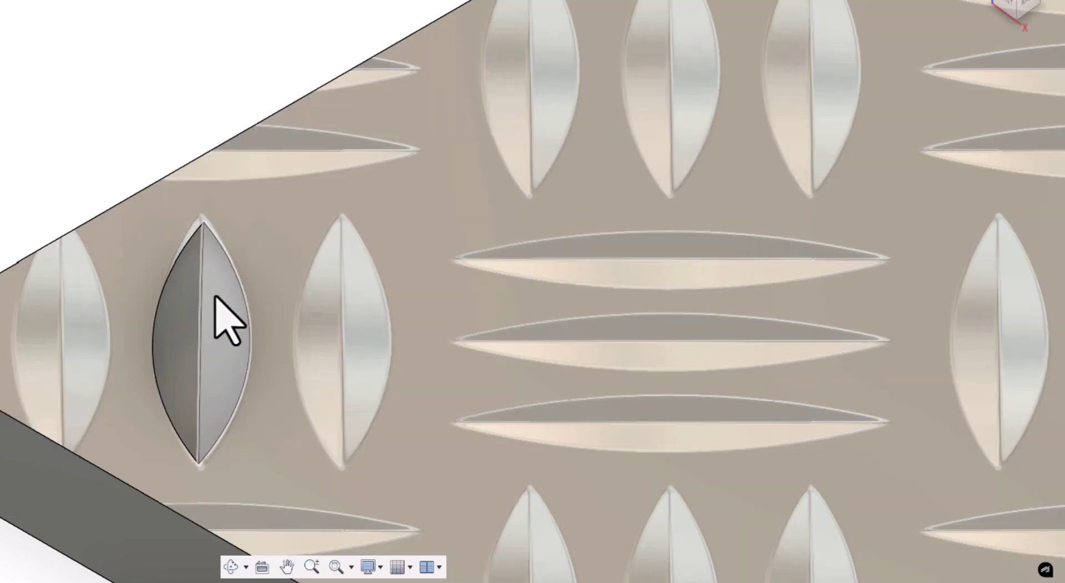
Step: Fillet the lens's centre ridge edge at 0.3 mm and view the plate from the top
left_click(202, 300)
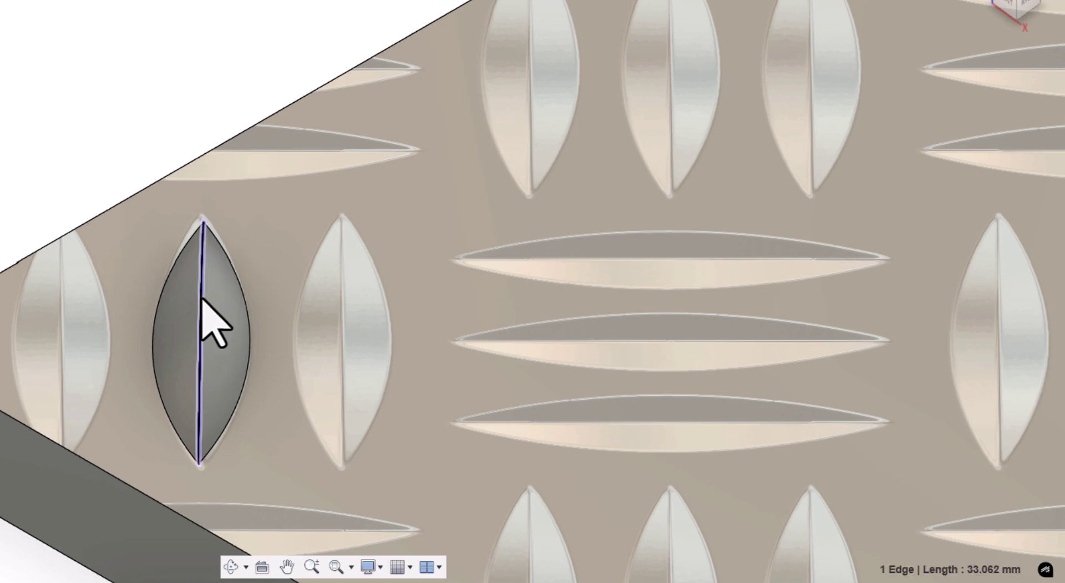
key("f")
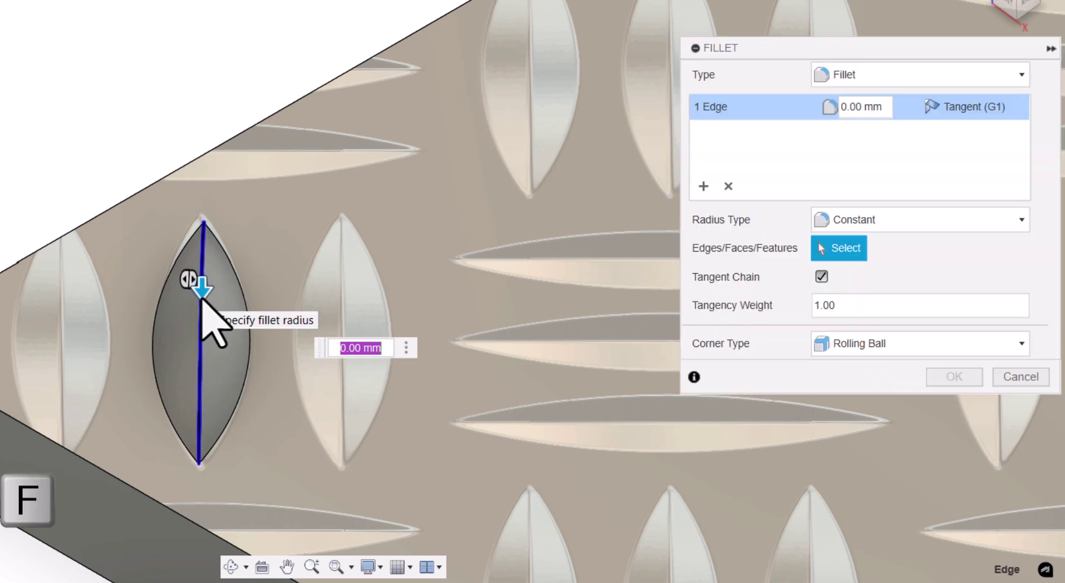
type("0")
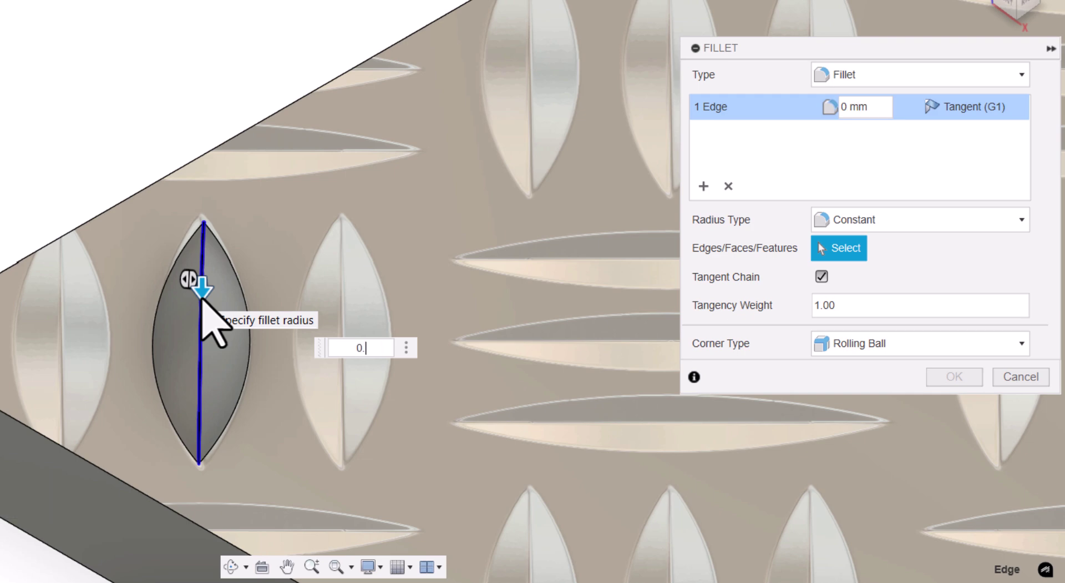
type(".3")
key("Return")
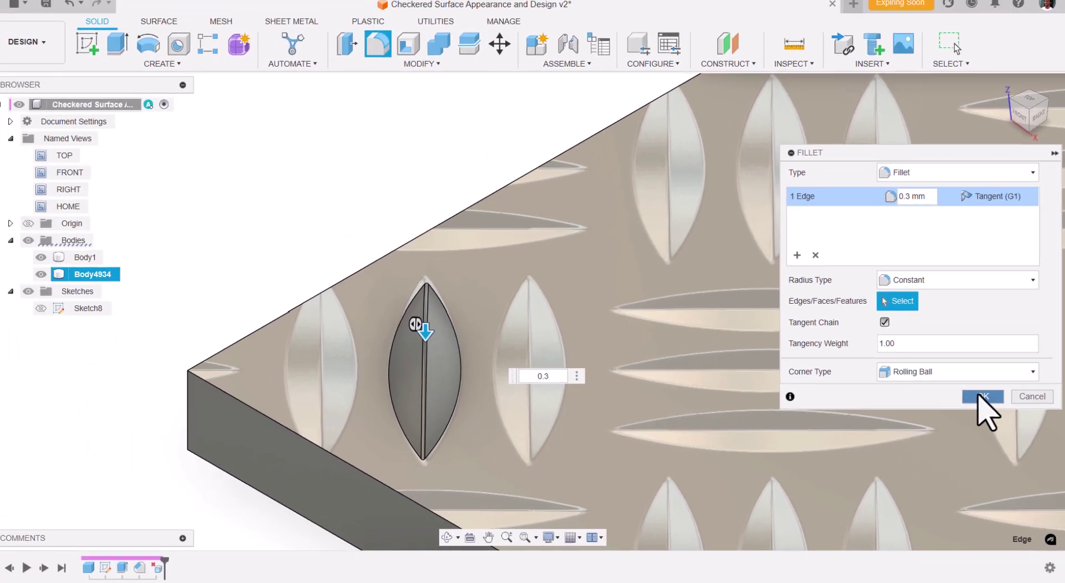
left_click(955, 376)
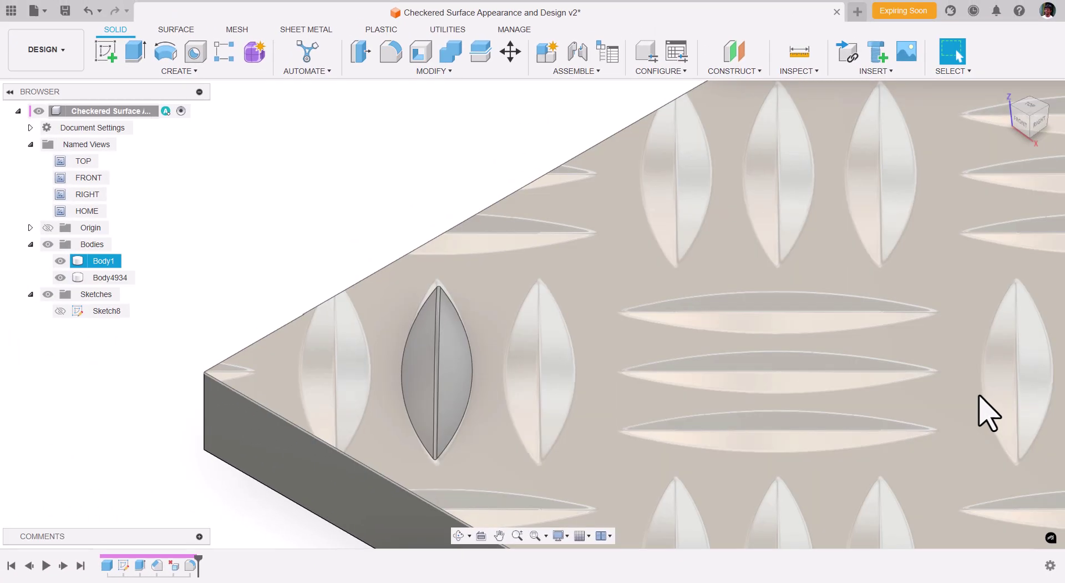
left_click(1025, 106)
key("Escape")
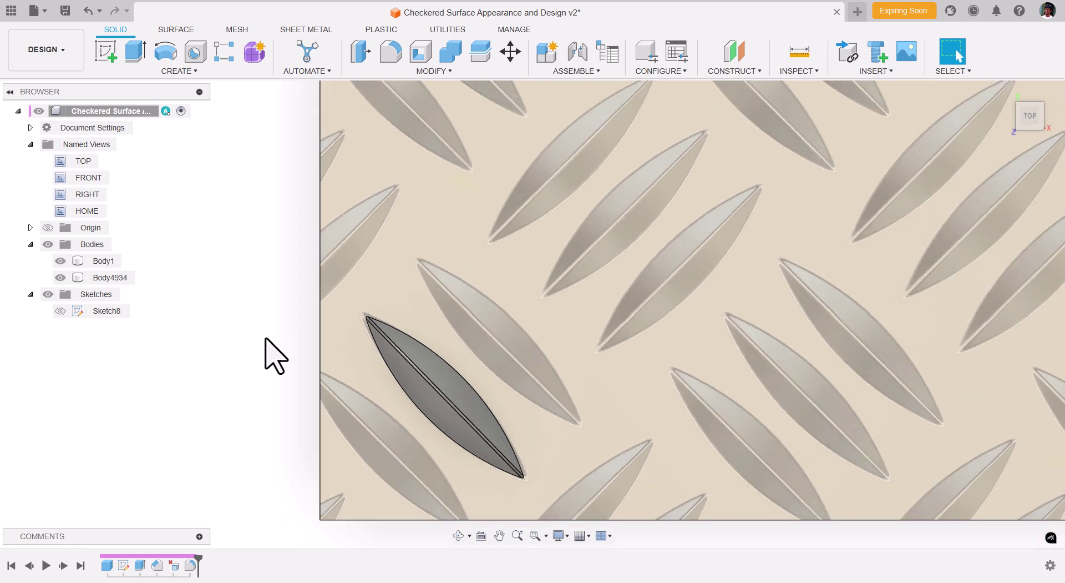
Step: Copy and paste leaf Body4934, placing the copy up-right beside the original
left_click(122, 279)
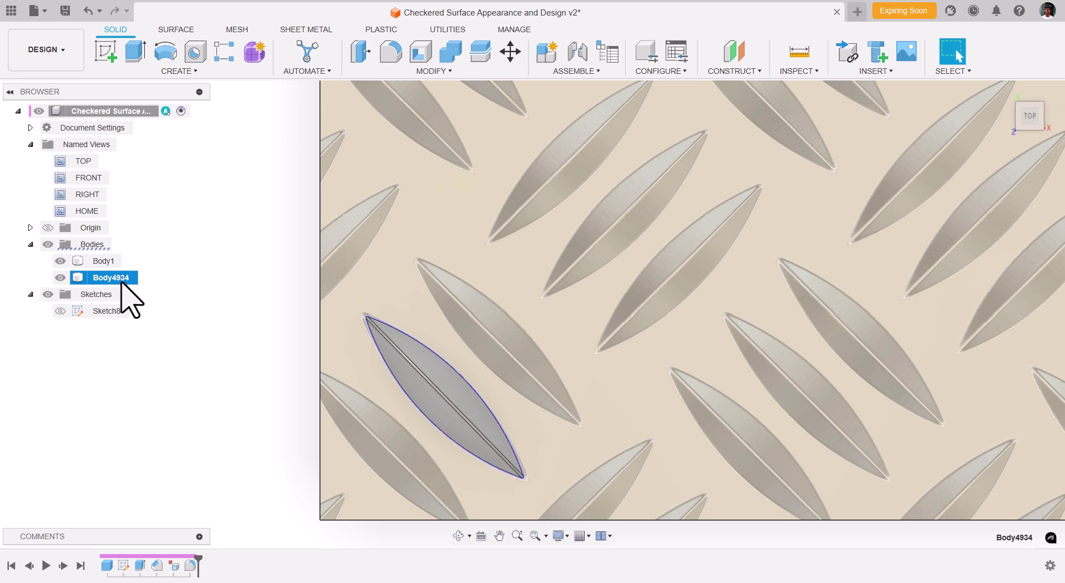
key("ctrl+c")
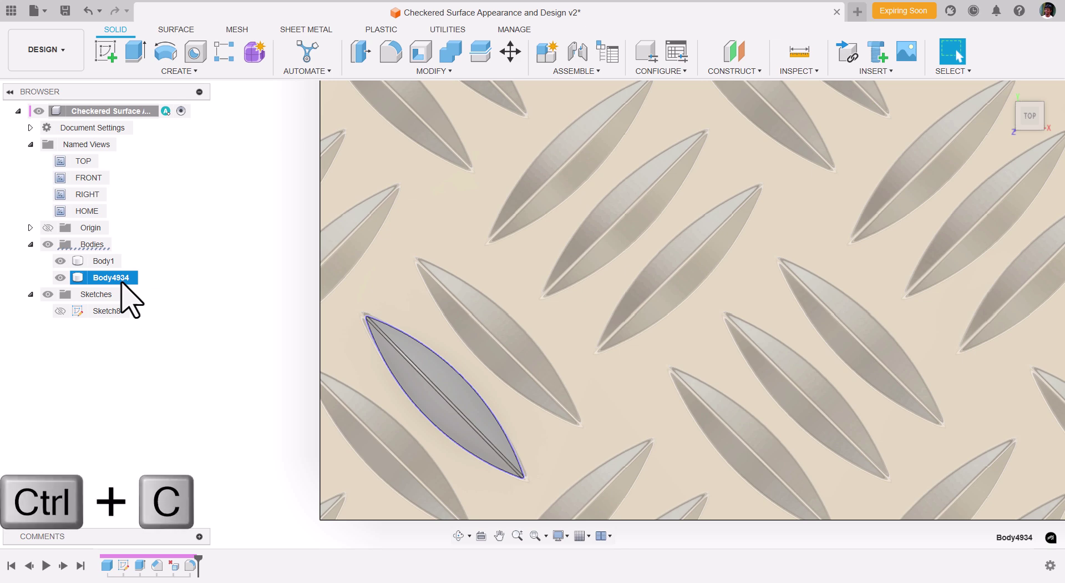
key("ctrl+v")
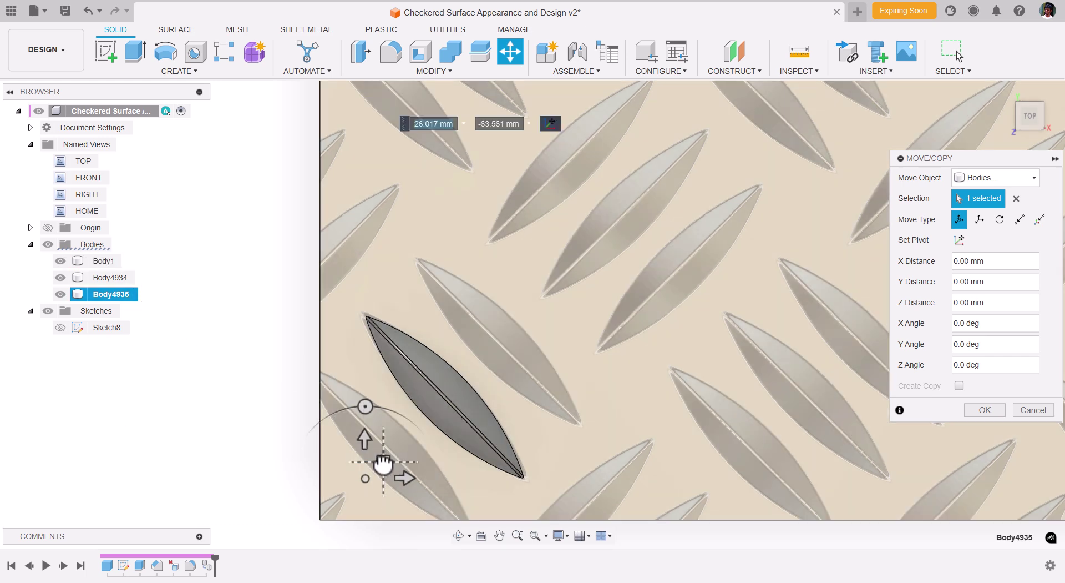
left_click_drag(383, 462, 436, 408)
left_click(984, 410)
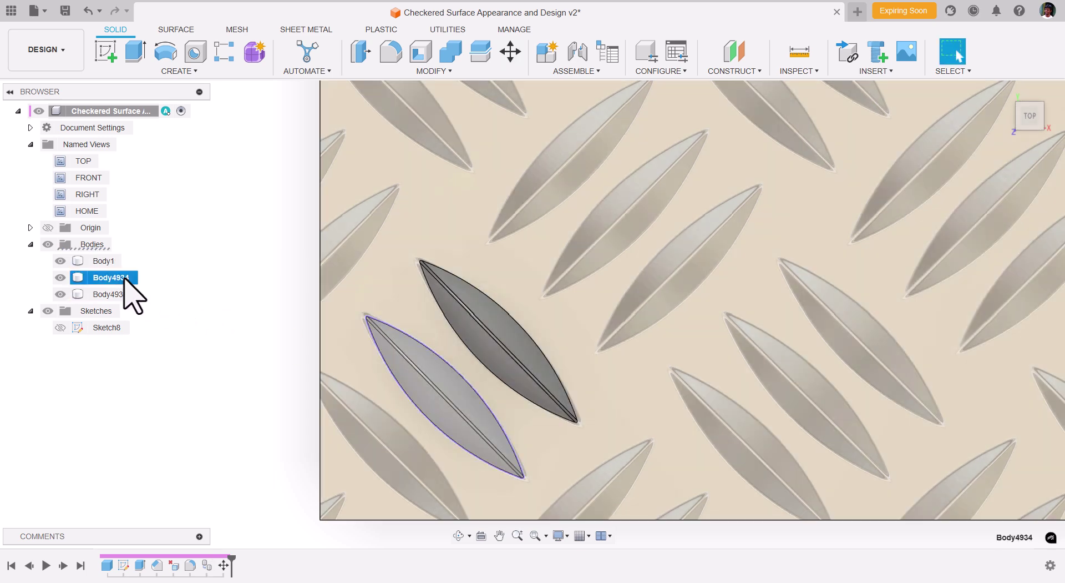
Step: Paste a second copy of Body4934 and place it down-left of the original
left_click(122, 277)
key("ctrl+c")
key("ctrl+v")
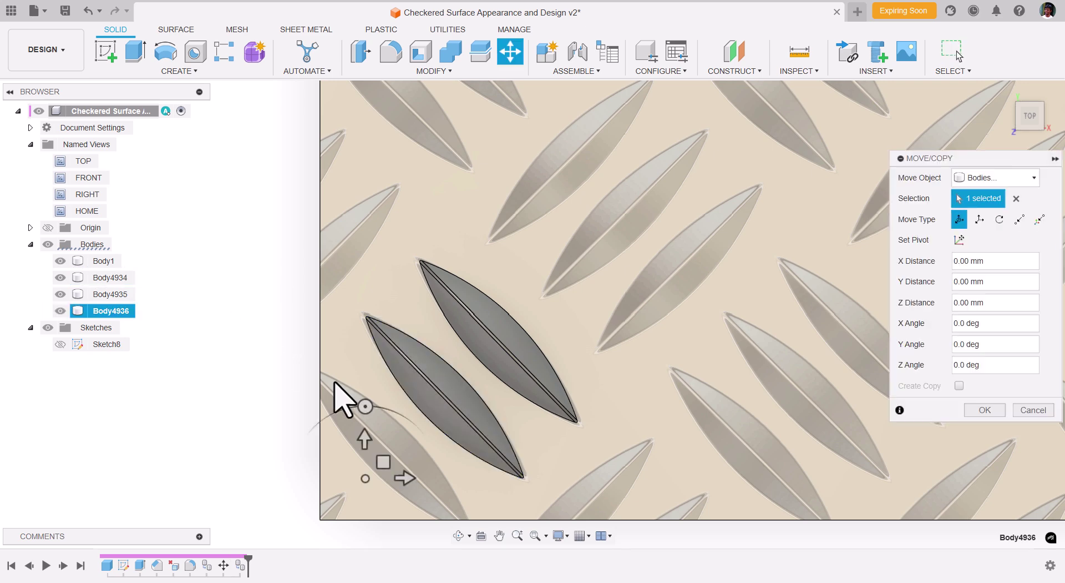
left_click_drag(373, 473, 329, 518)
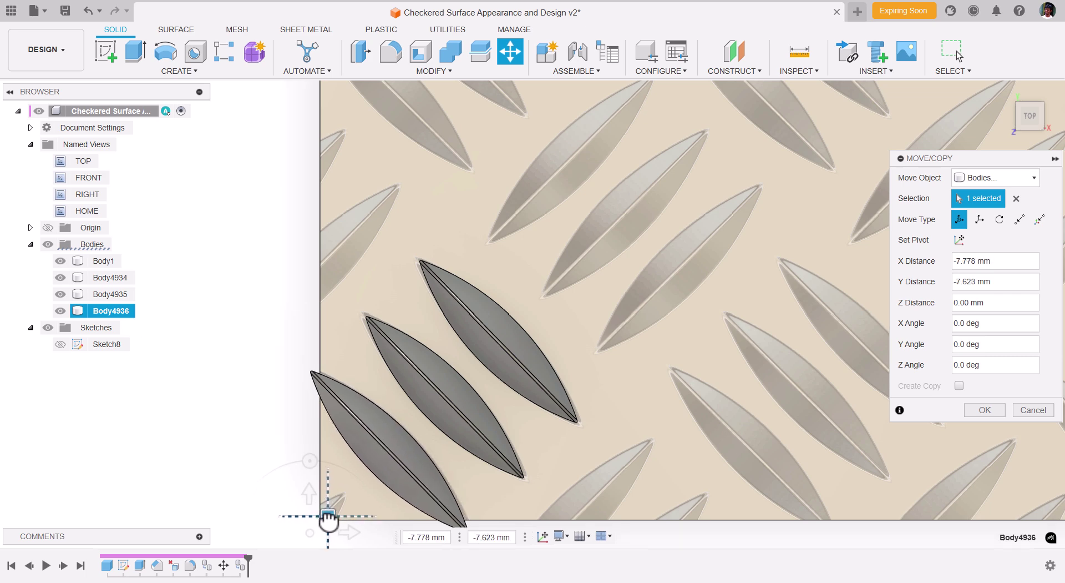
left_click_drag(328, 518, 328, 517)
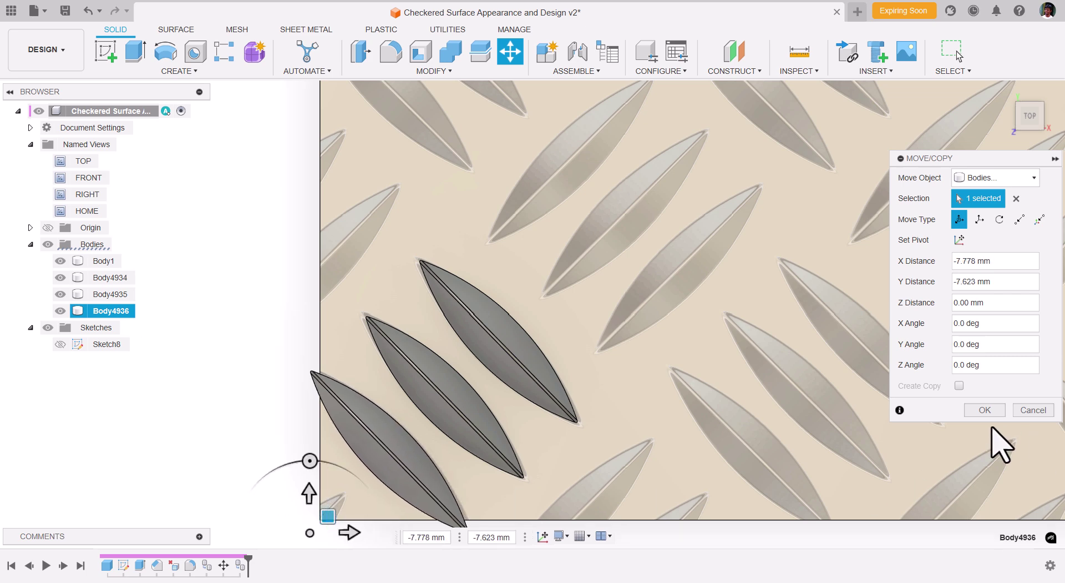
left_click(985, 411)
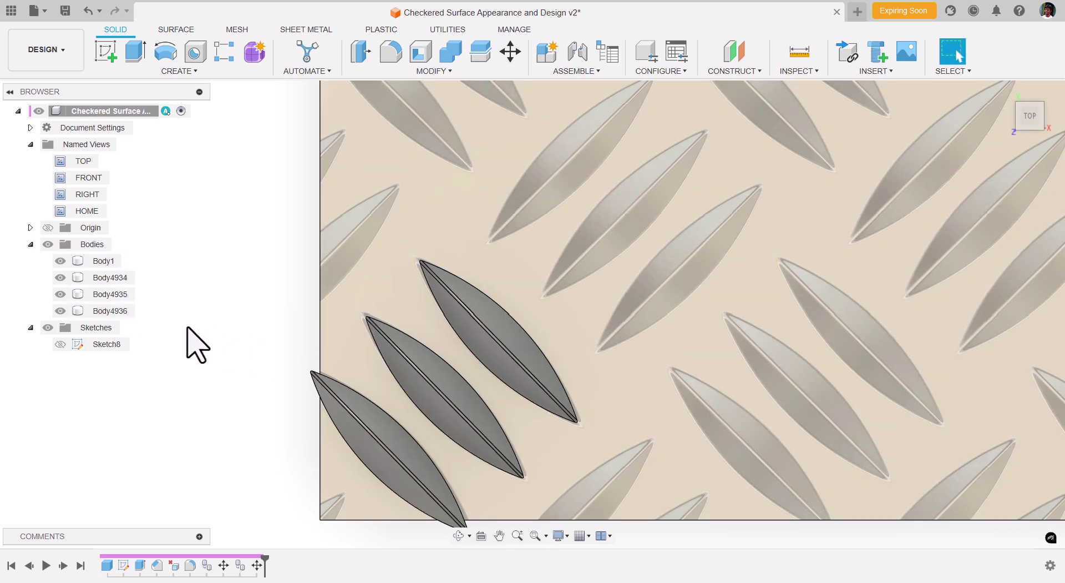
left_click(111, 311)
Step: Copy the three leaves and paste them rotated 90° about Z, shifted up and to the right
left_click(109, 295, "ctrl")
left_click(116, 279, "ctrl")
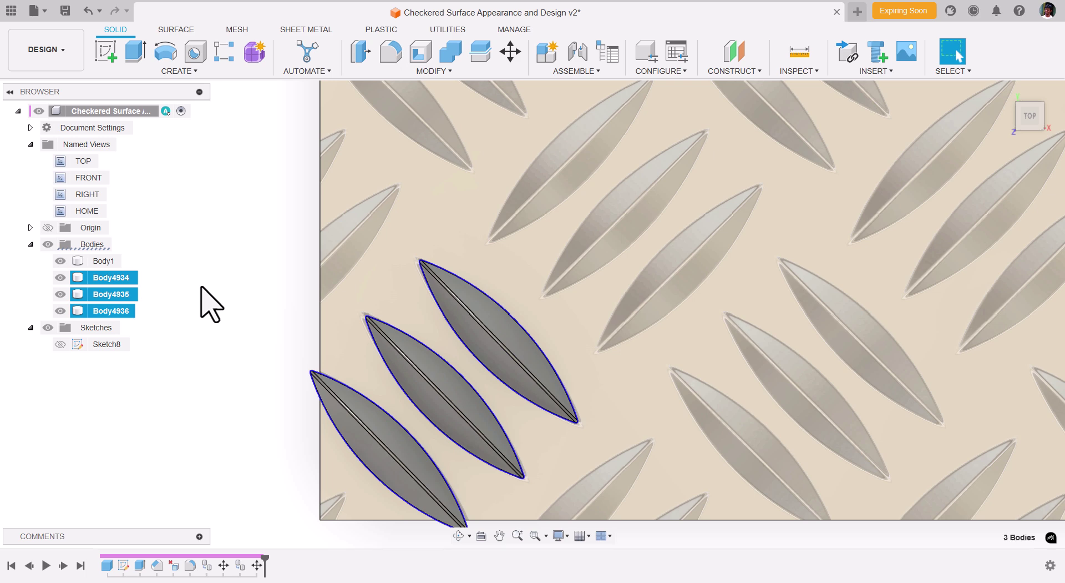
key("ctrl+c")
key("ctrl+v")
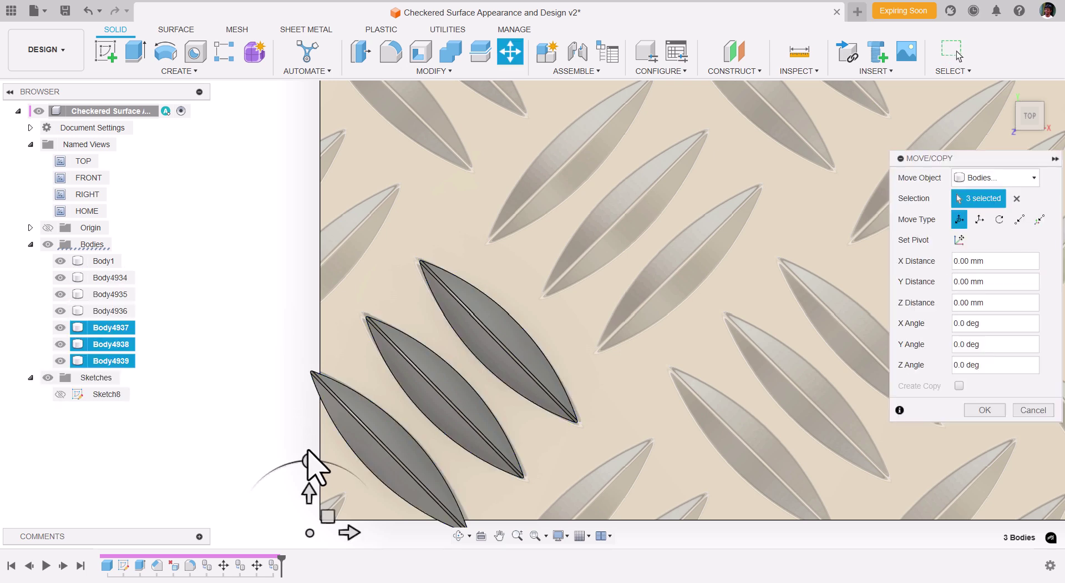
left_click_drag(308, 459, 223, 517)
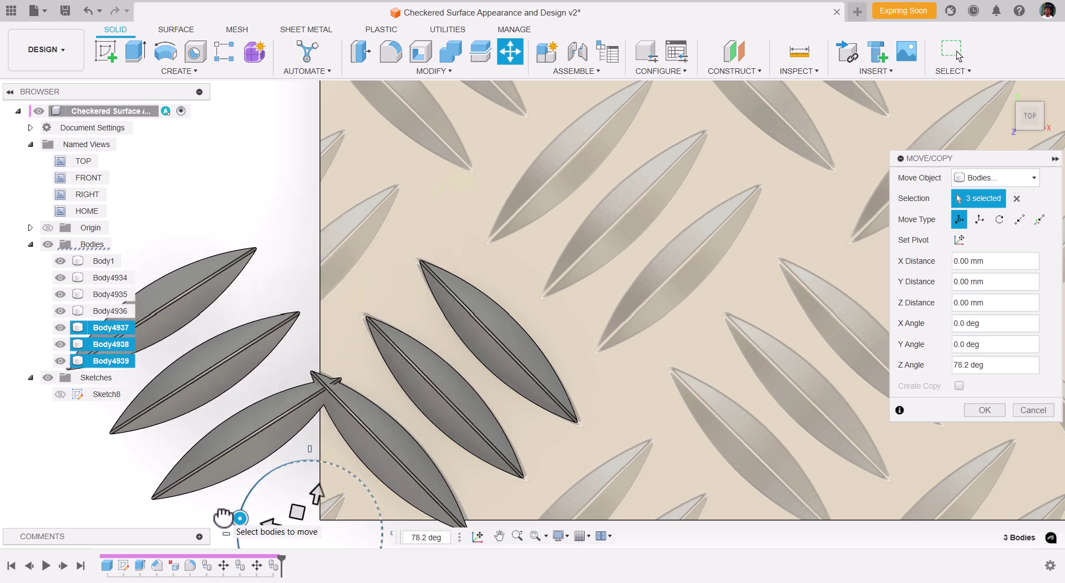
key("ctrl+a")
type("90")
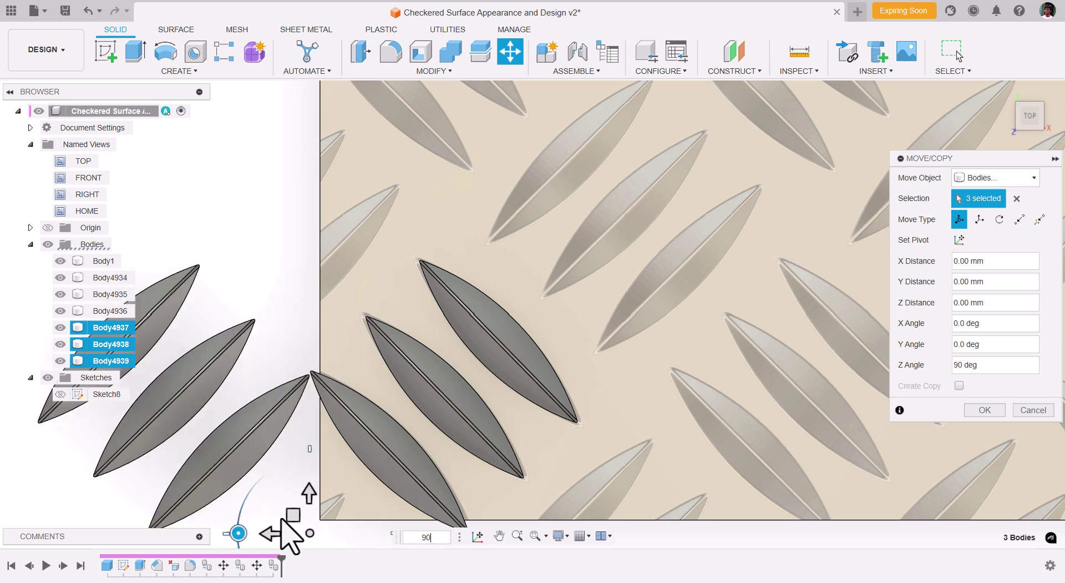
left_click_drag(292, 514, 742, 332)
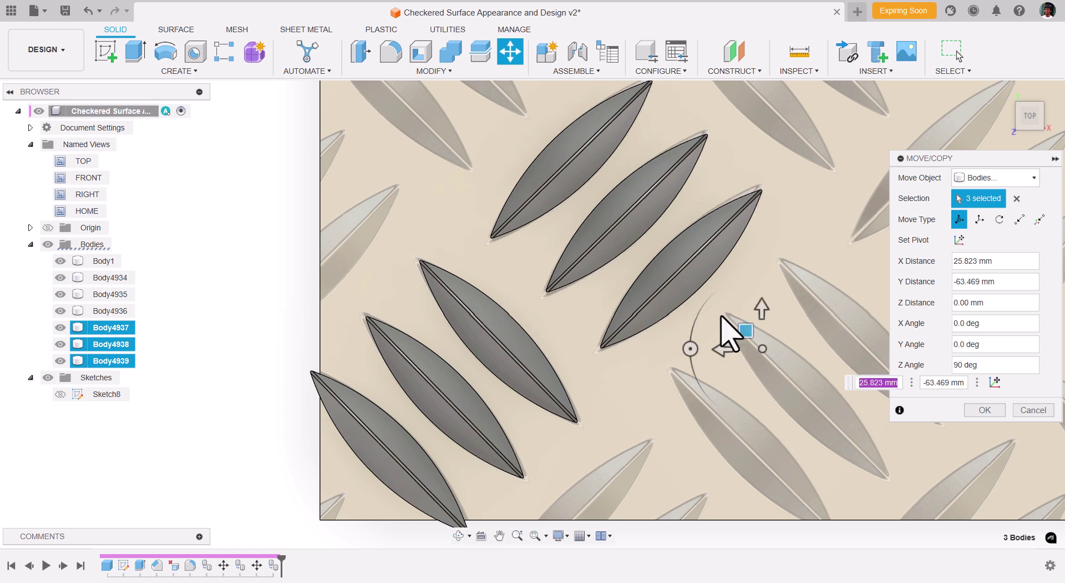
Step: Confirm the rotated leaves, then pick Body4934–Body4939 as rectangular pattern objects
left_click(997, 411)
scroll(281, 343, "down", 6)
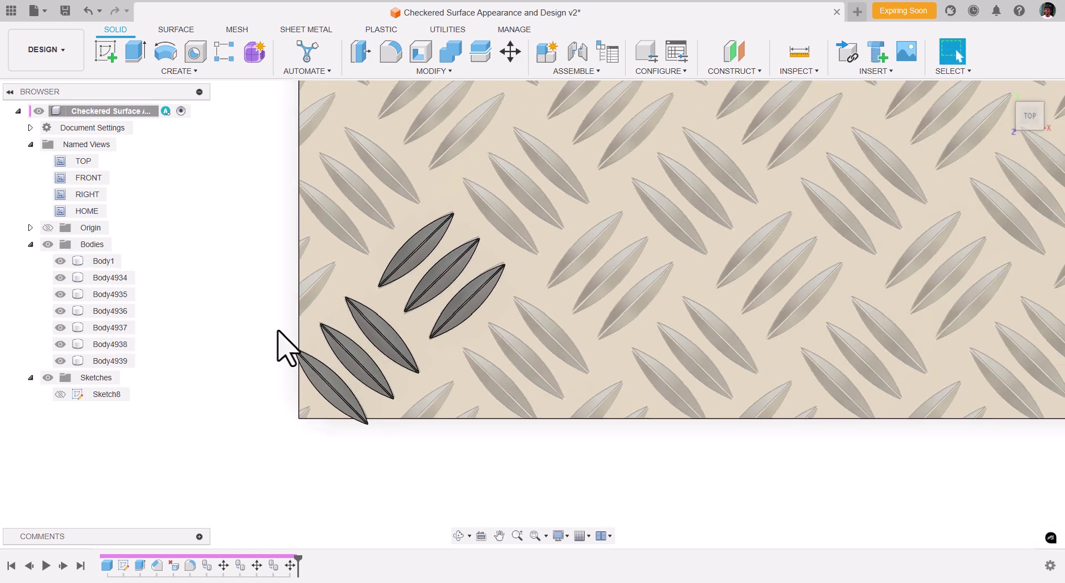
middle_click_drag(254, 237, 256, 296)
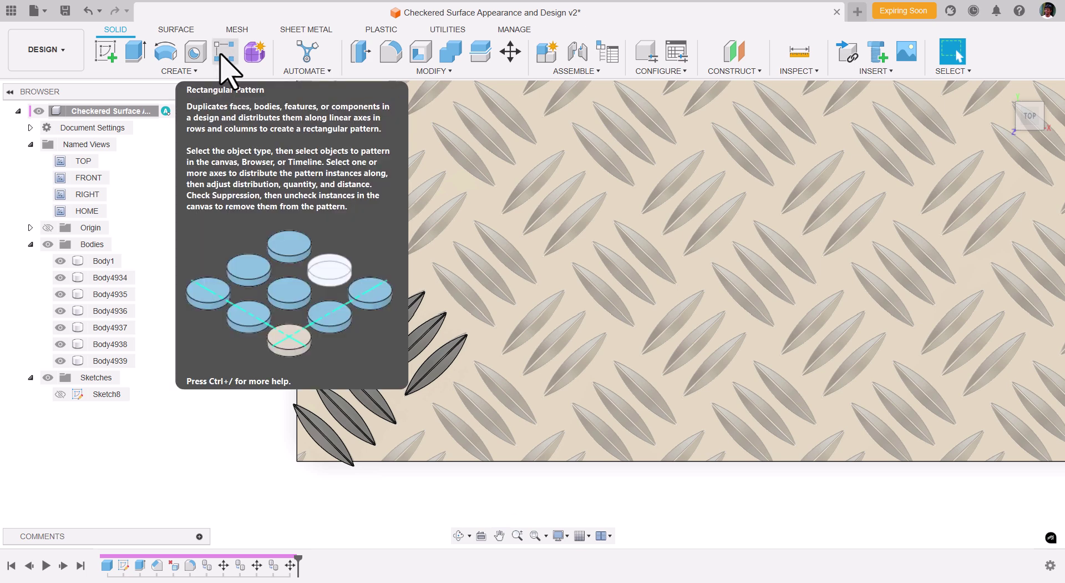
left_click(225, 56)
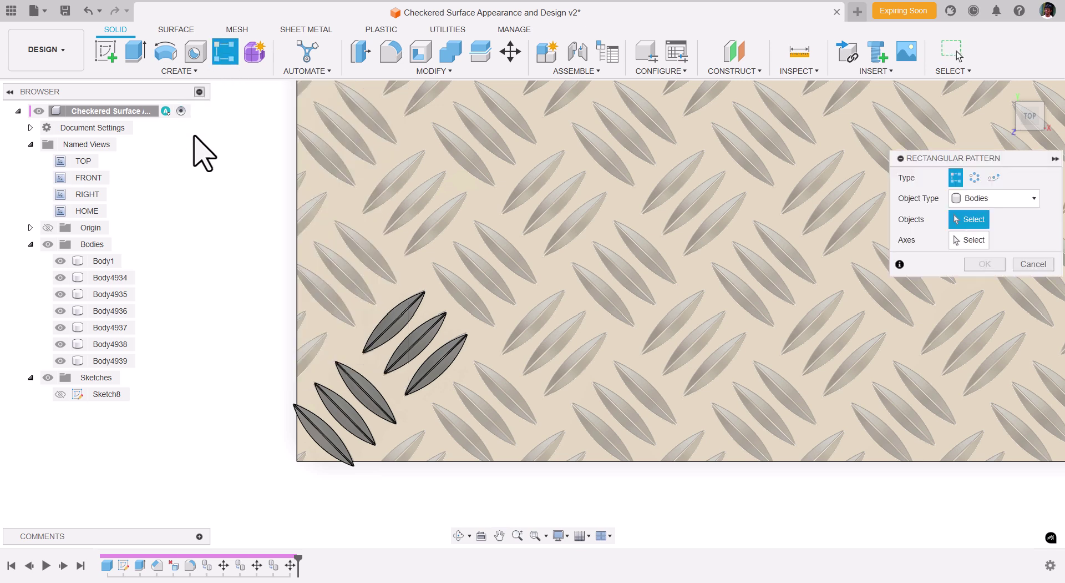
left_click(122, 277)
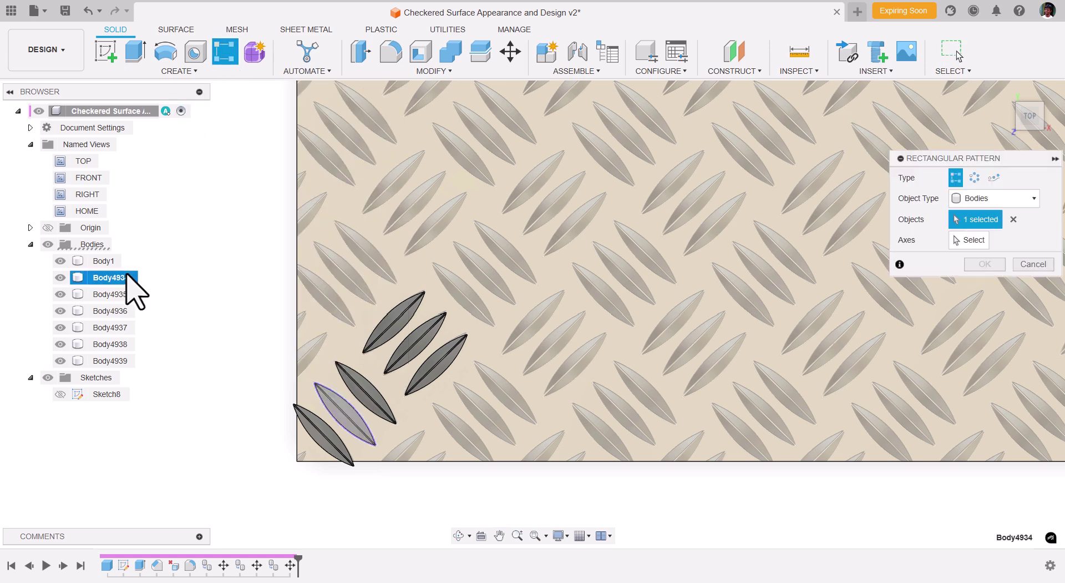
left_click(117, 361, "shift")
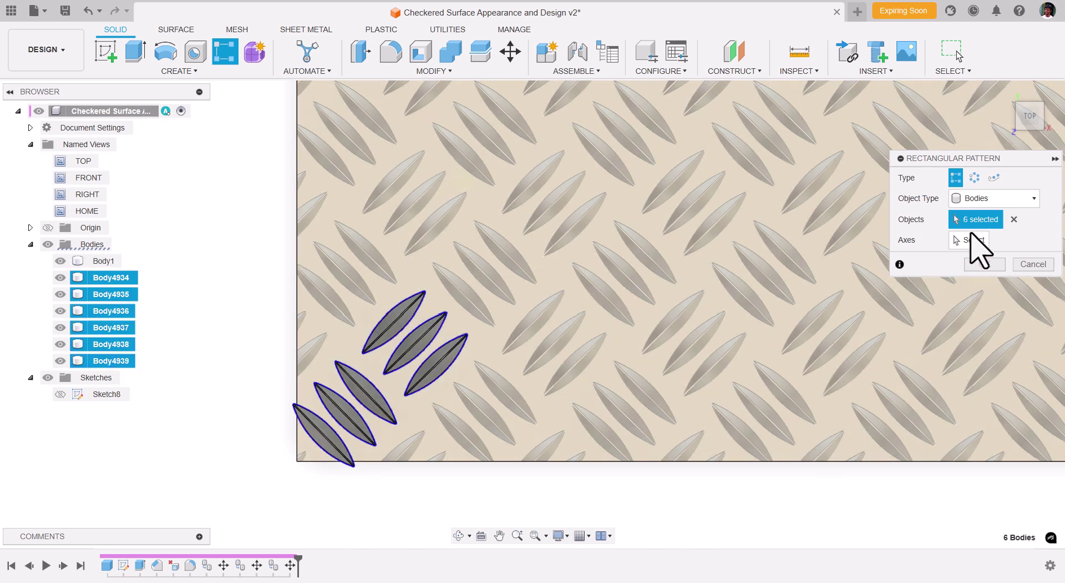
Step: Use the plate's bottom and left edges as pattern directions, spreading copies 965.793 mm along the bottom
left_click(971, 238)
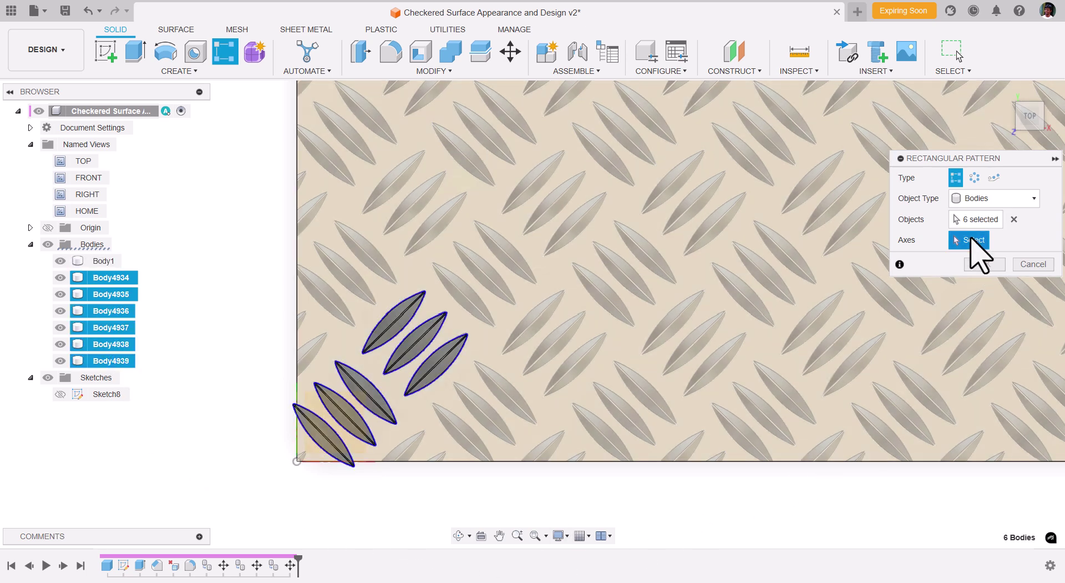
left_click(580, 461)
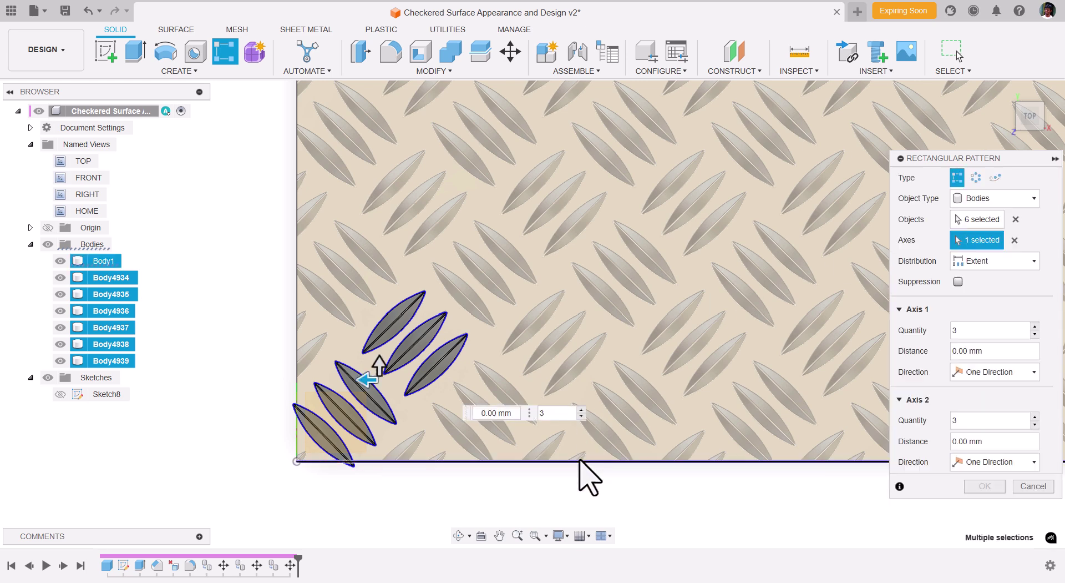
left_click(296, 321)
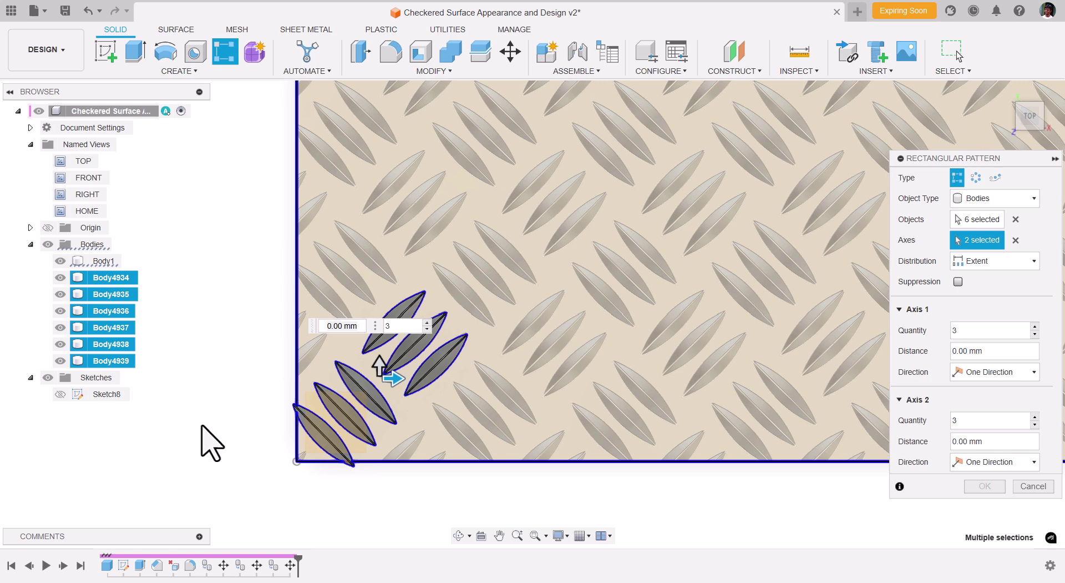
scroll(202, 427, "down", 10)
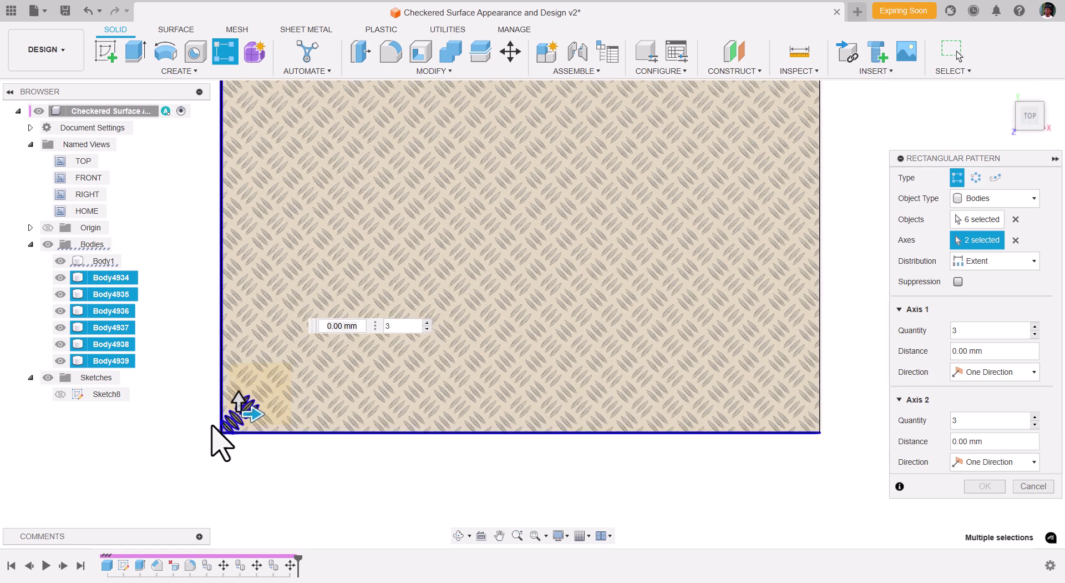
left_click_drag(249, 411, 823, 410)
Step: Set the first-direction pattern quantity to 20
scroll(814, 411, "up", 5)
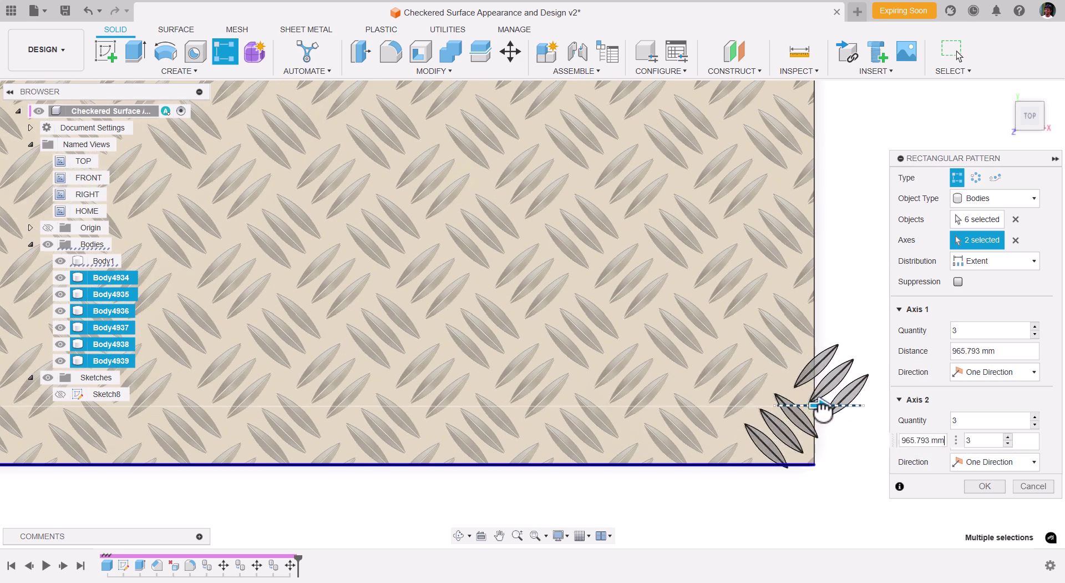
key("Tab")
scroll(681, 440, "down", 6)
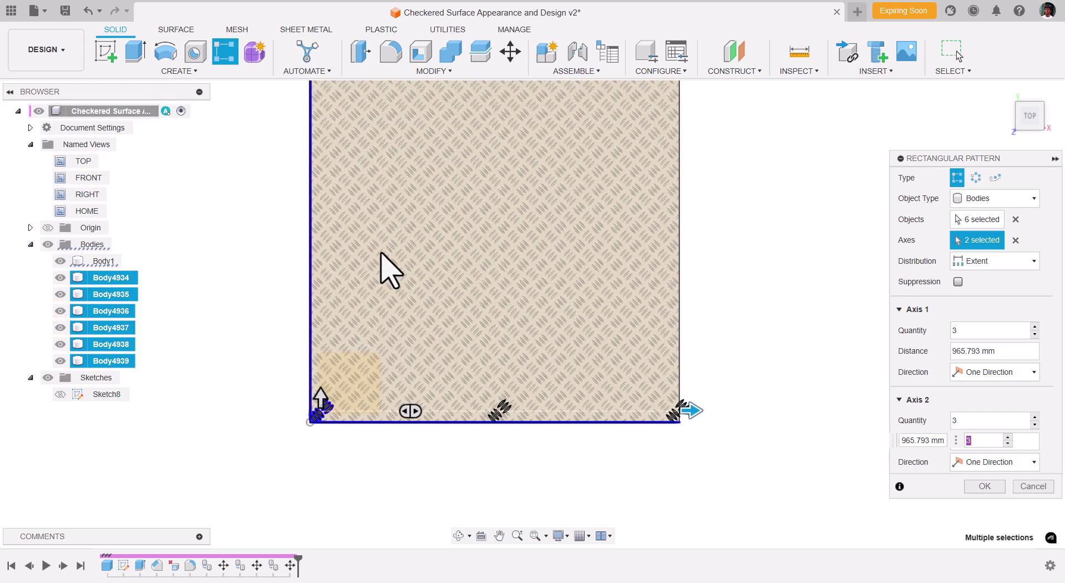
scroll(394, 278, "up", 4)
middle_click_drag(416, 373, 373, 290)
key("shift+Tab")
key("Tab")
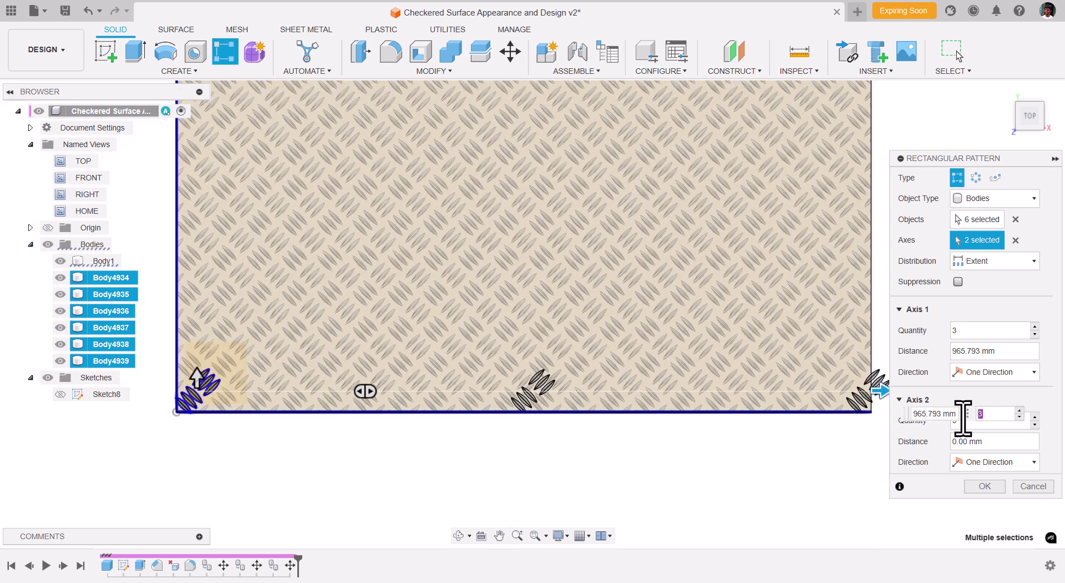
type("20")
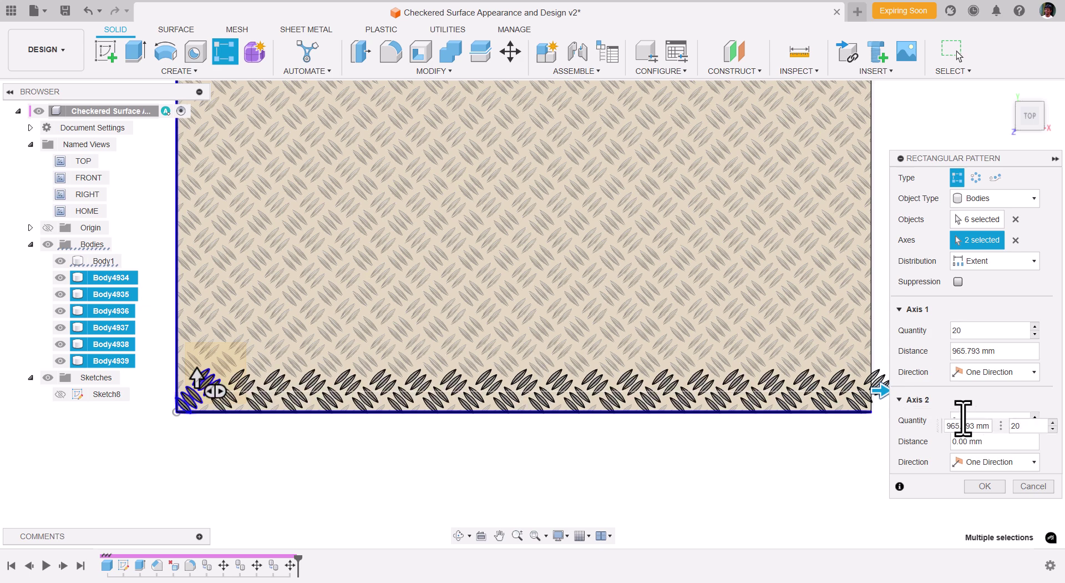
scroll(452, 452, "down", 2)
middle_click_drag(361, 444, 376, 445)
scroll(381, 452, "up", 4)
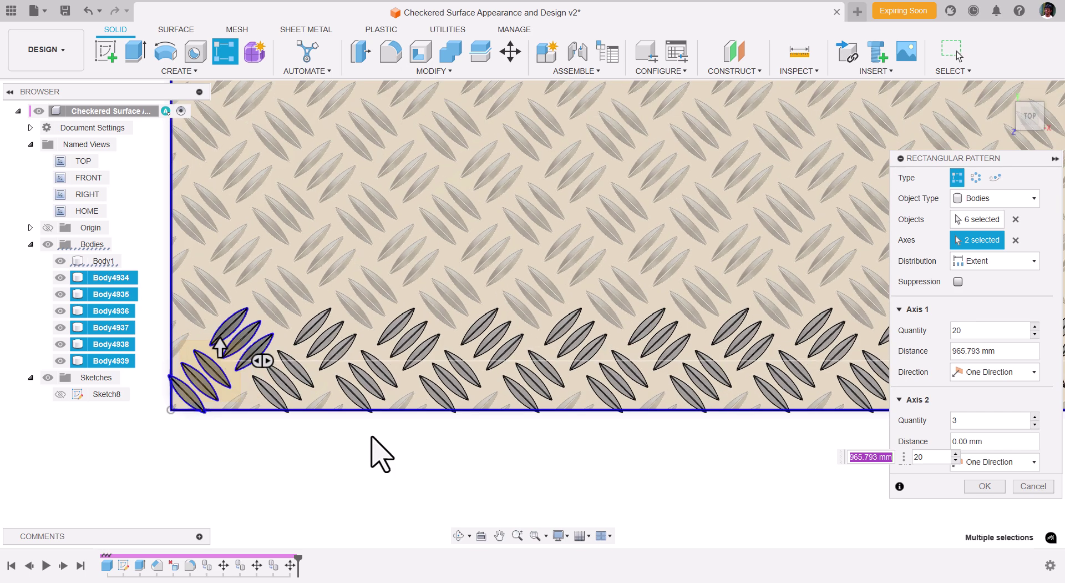
scroll(283, 421, "down", 5)
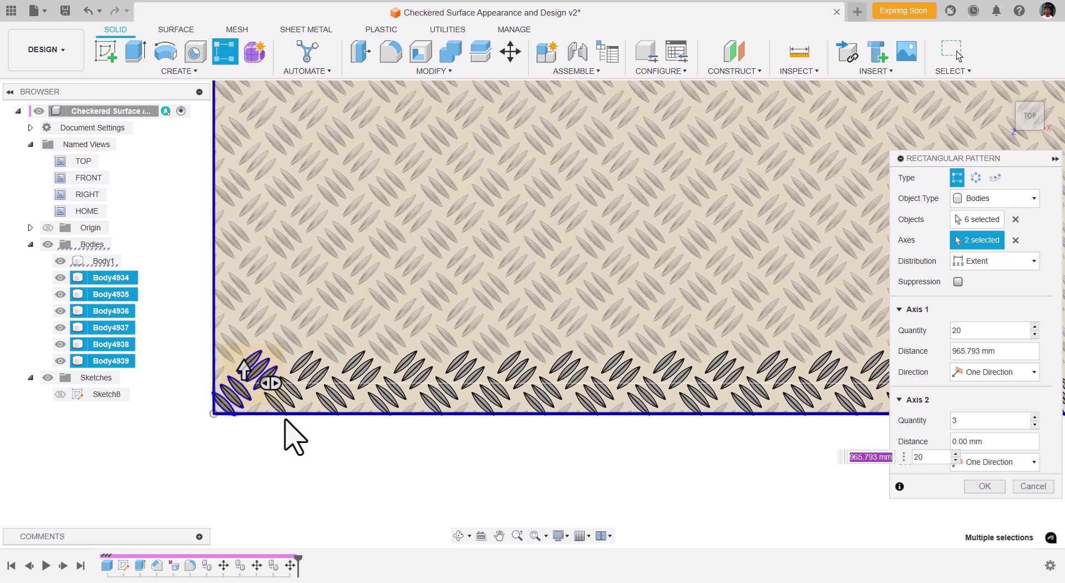
Step: Spread the pattern 964.902 mm up the left edge with 20 copies in the second direction
middle_click_drag(220, 141, 275, 336)
scroll(276, 336, "down", 2)
left_click_drag(299, 472, 328, 109)
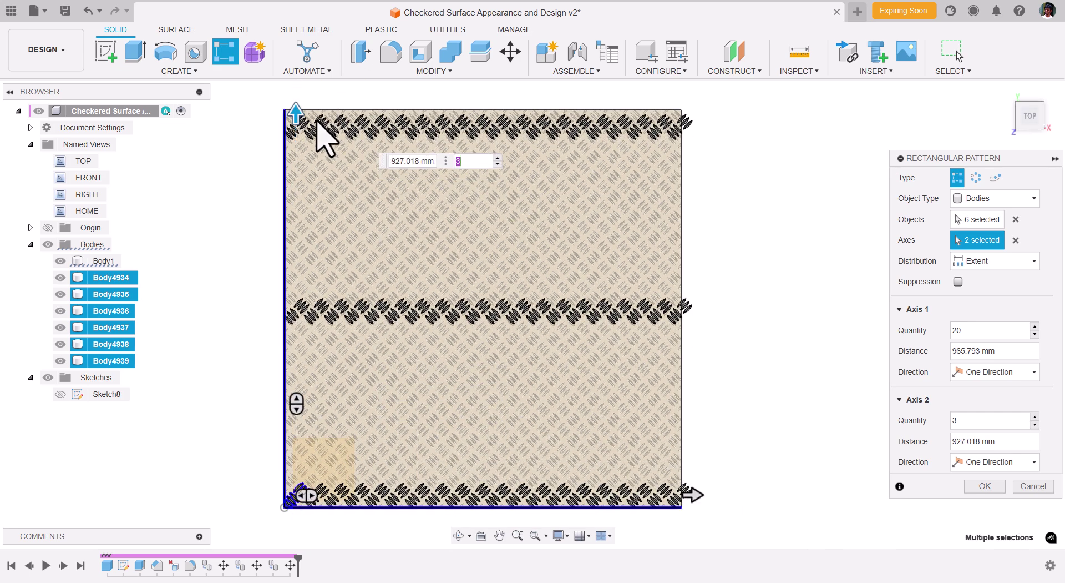
scroll(317, 131, "up", 4)
middle_click_drag(269, 96, 366, 281)
left_click_drag(377, 319, 384, 276)
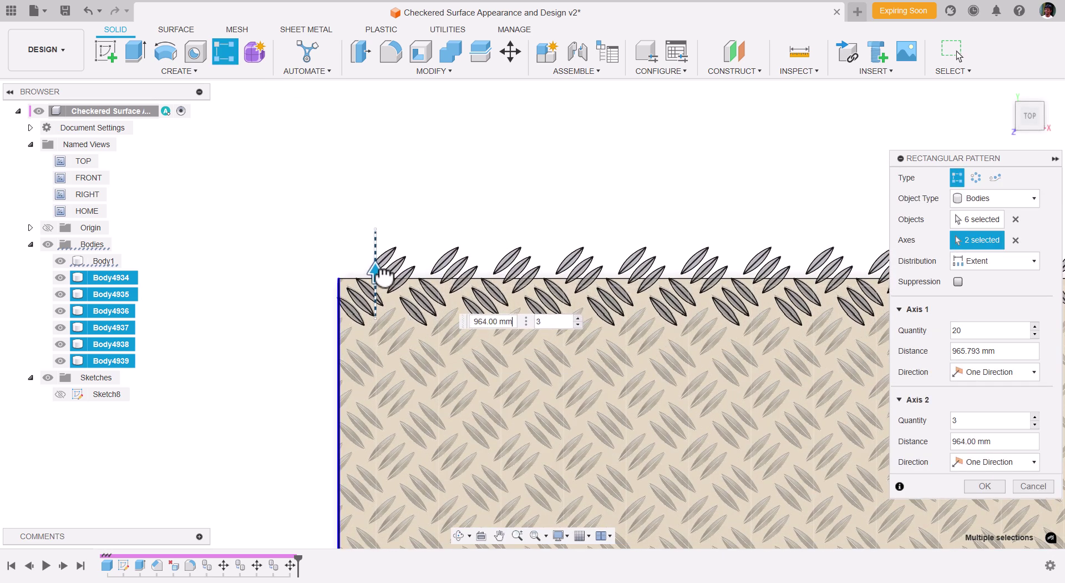
left_click_drag(384, 276, 385, 275)
left_click(549, 321)
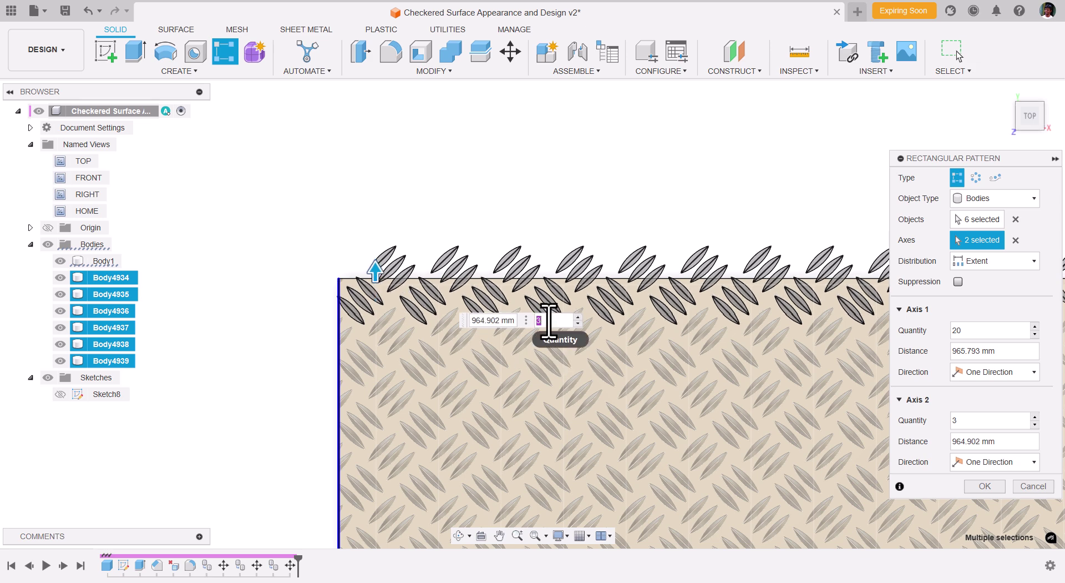
type("20")
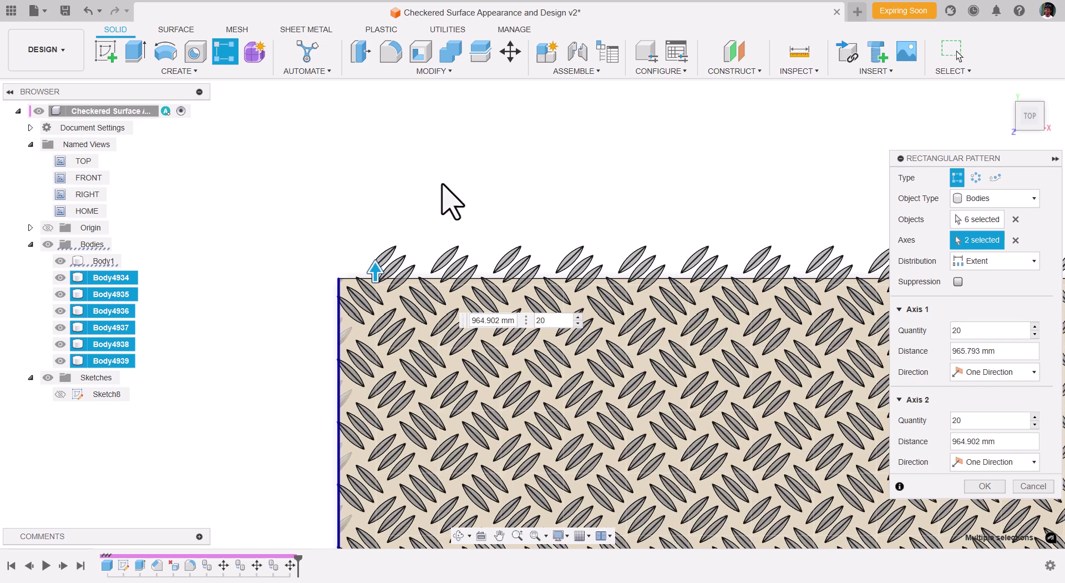
scroll(453, 201, "down", 5)
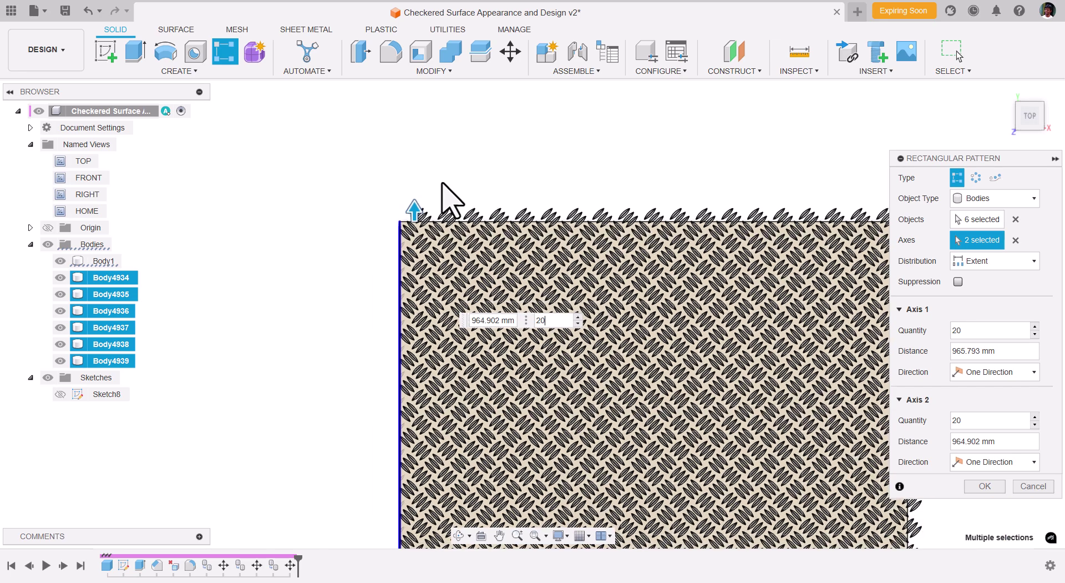
scroll(444, 183, "down", 2)
middle_click_drag(380, 157, 339, 107)
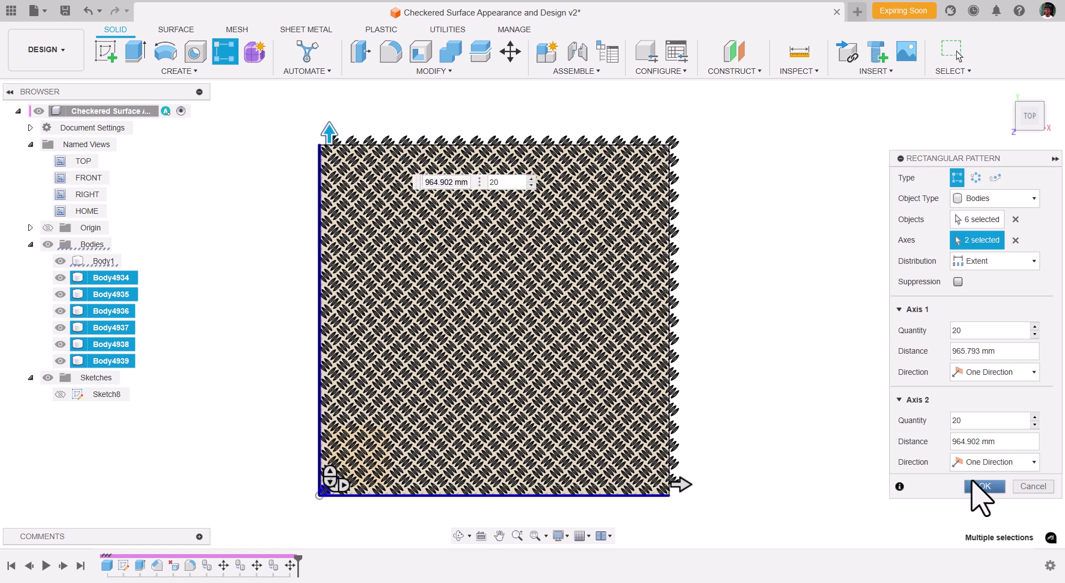
Step: Commit the 20 by 20 rectangular pattern and zoom to inspect the covered plate
left_click(979, 486)
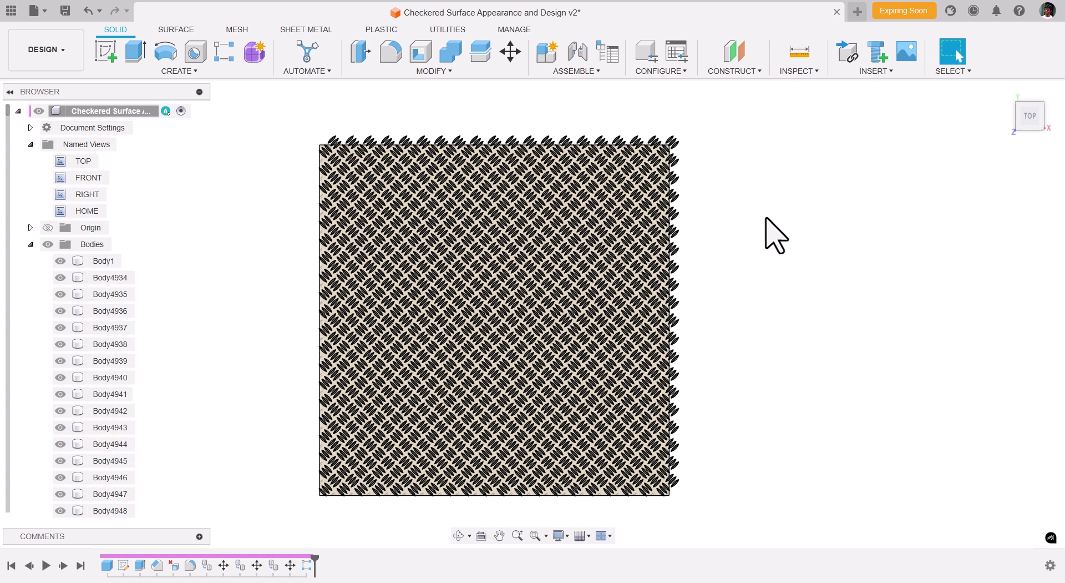
scroll(698, 157, "up", 5)
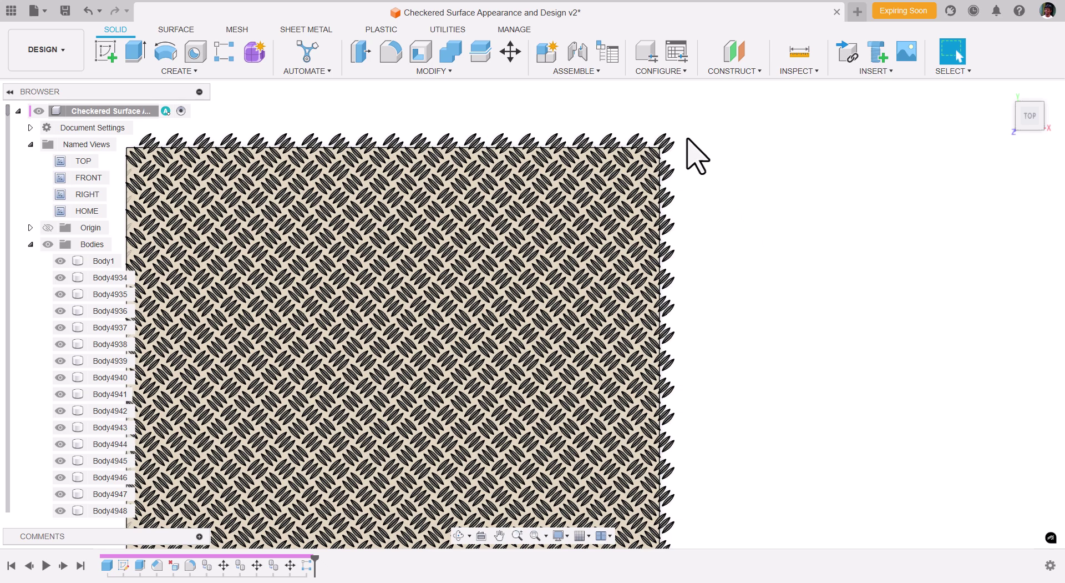
scroll(698, 157, "down", 3)
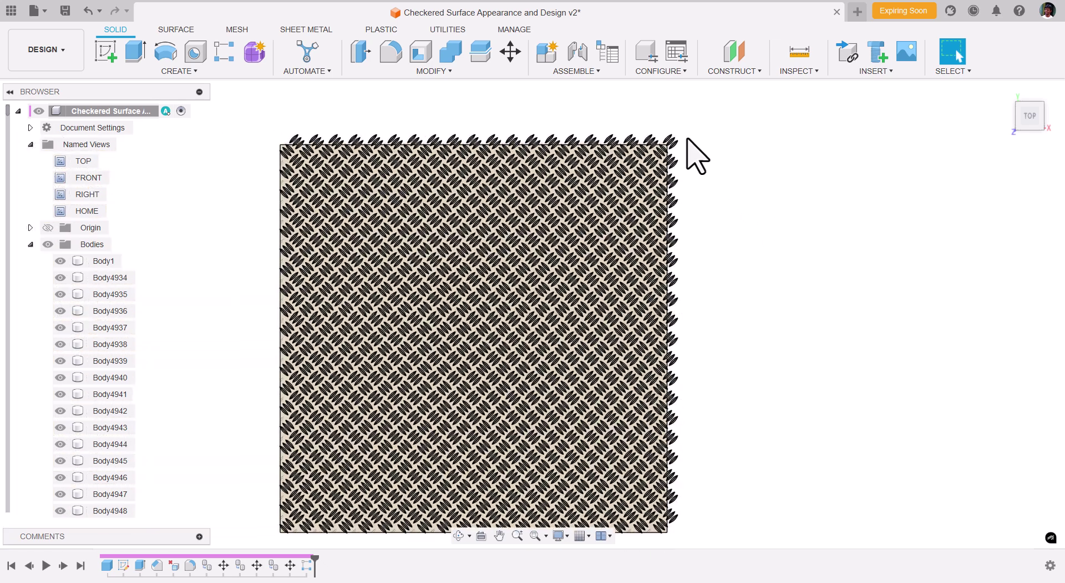
Step: Join all the checker pattern bodies into target Body1 with Combine
left_click(452, 53)
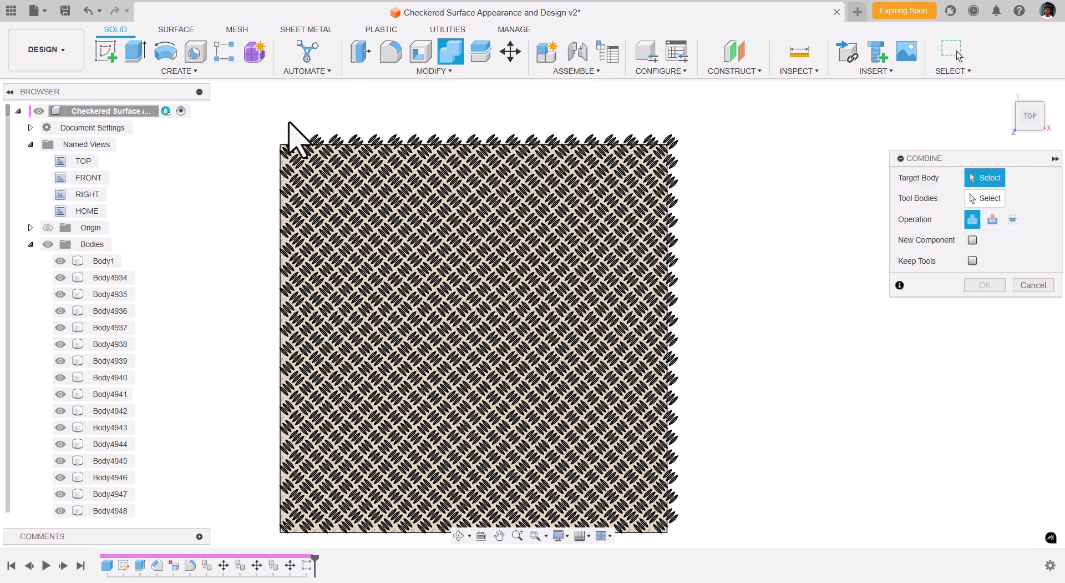
left_click(282, 165)
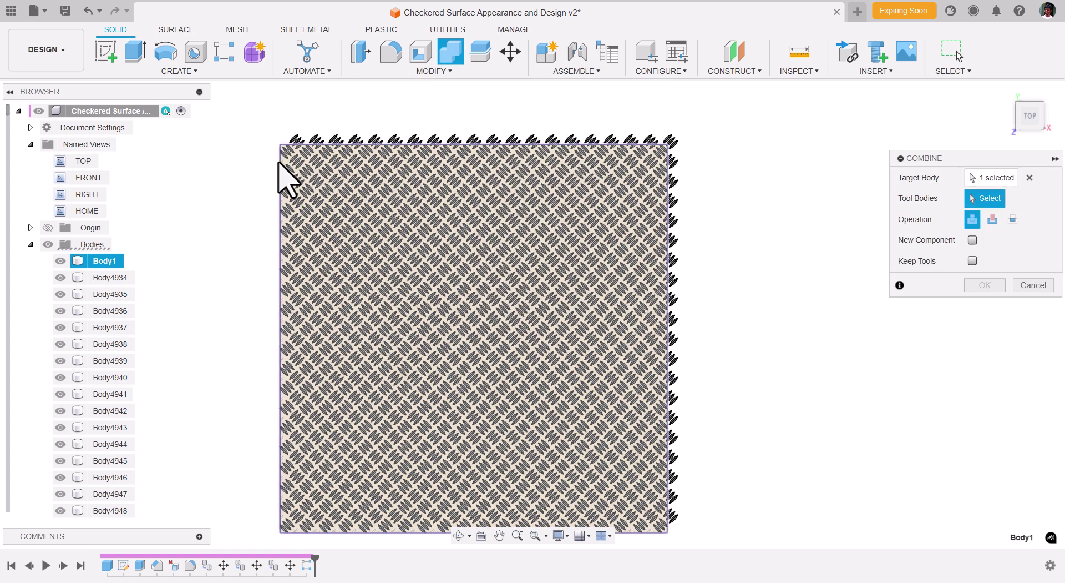
scroll(262, 131, "down", 2)
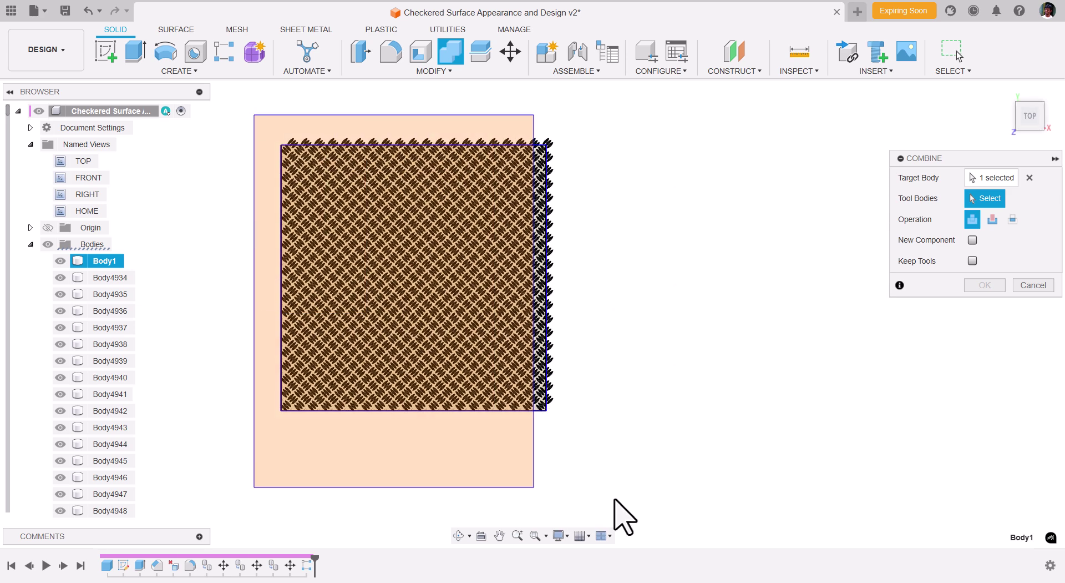
left_click_drag(623, 433, 580, 429)
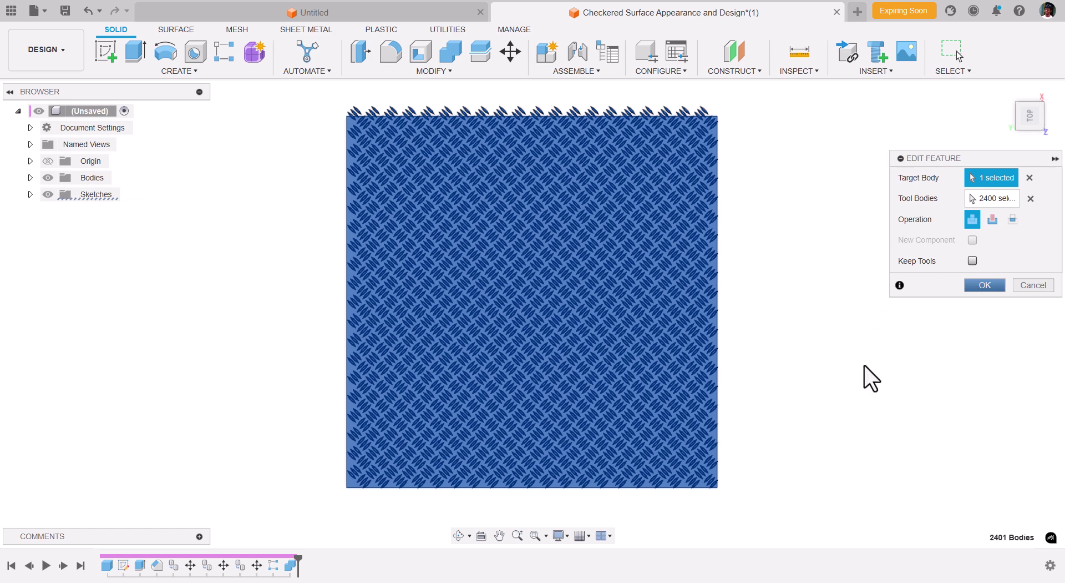
key("Return")
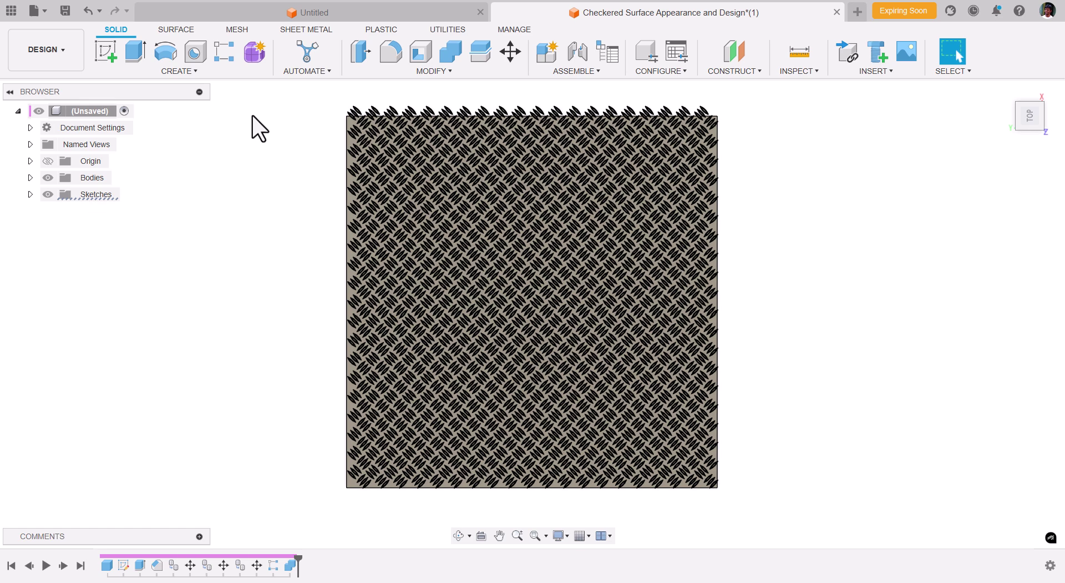
scroll(267, 110, "up", 3)
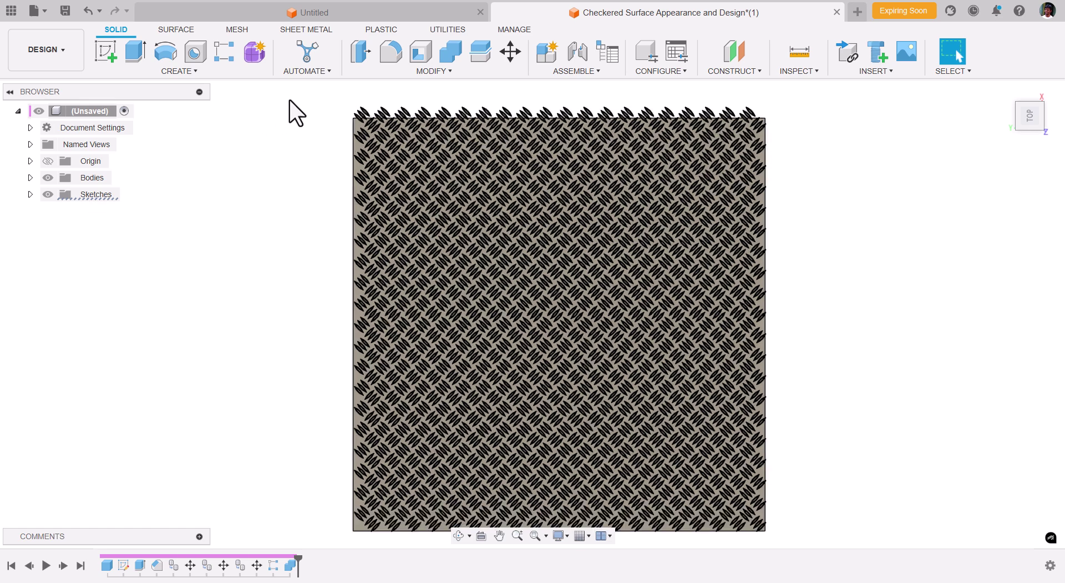
scroll(345, 105, "down", 1)
scroll(340, 105, "down", 1)
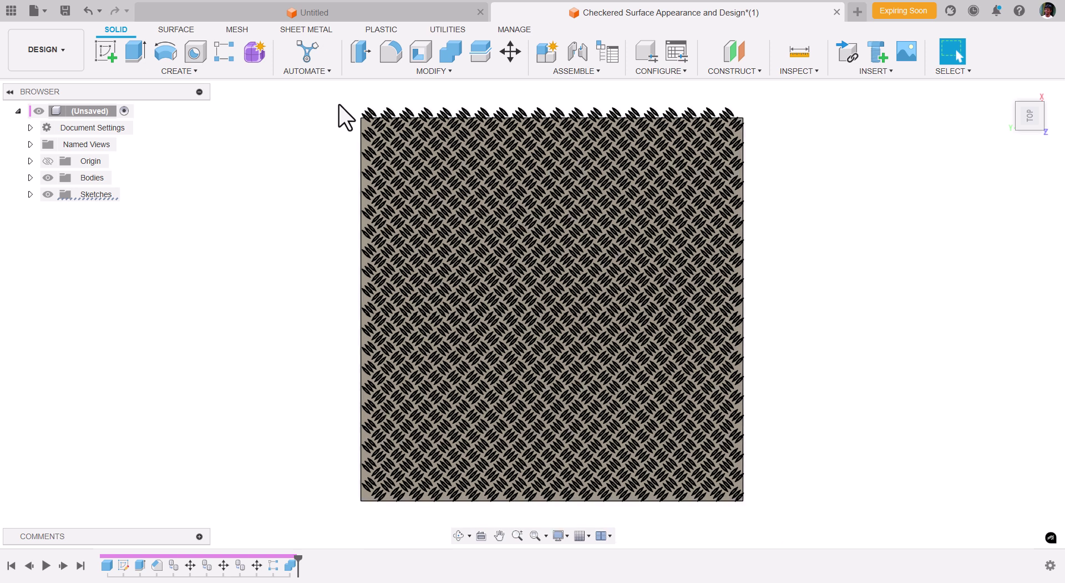
Step: Start a new sketch on the plate's bottom face
left_click(105, 55)
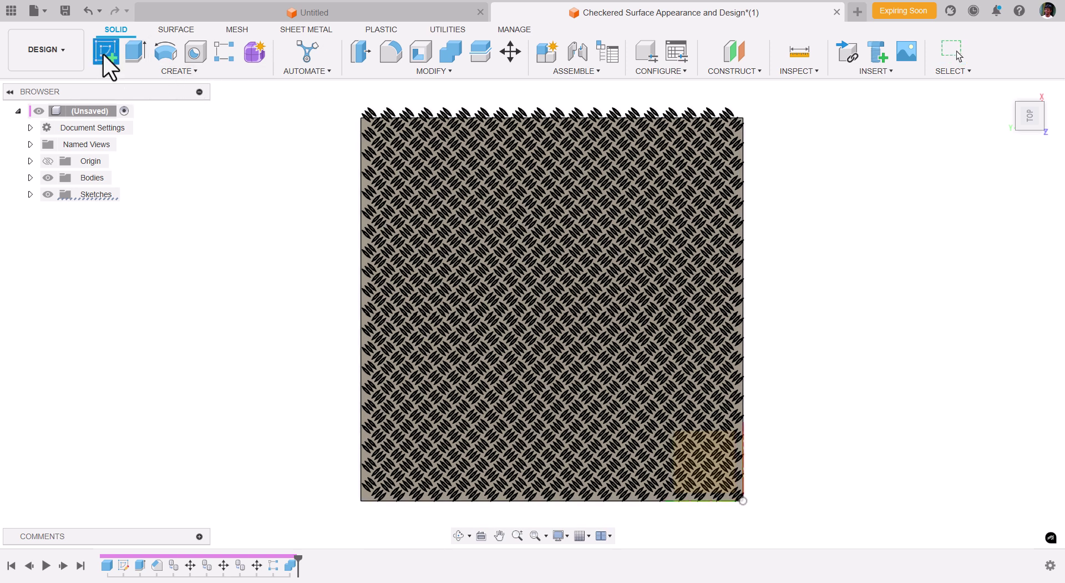
left_click(1024, 121)
left_click(1027, 130)
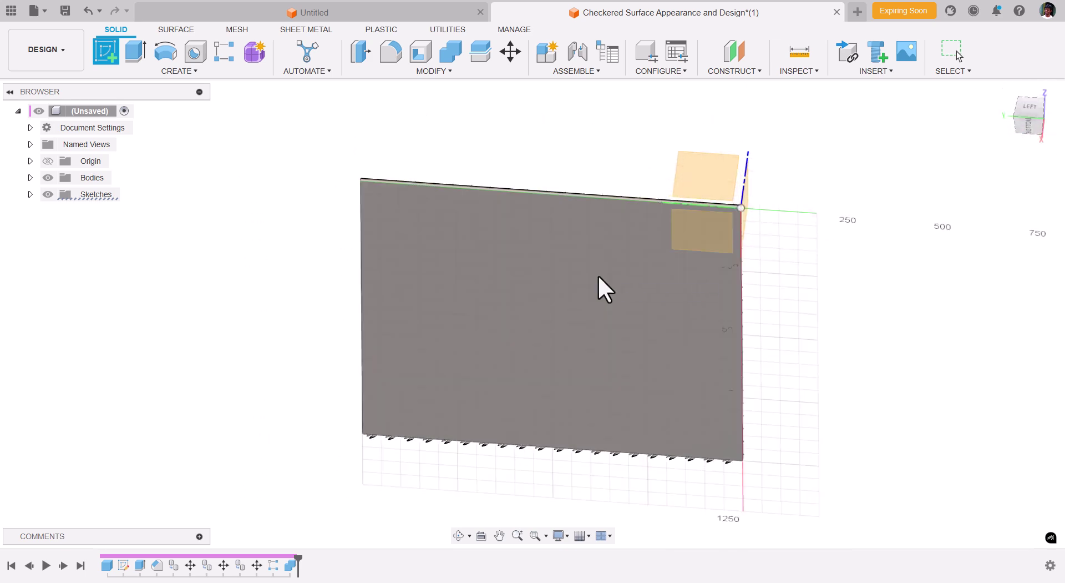
left_click(618, 317)
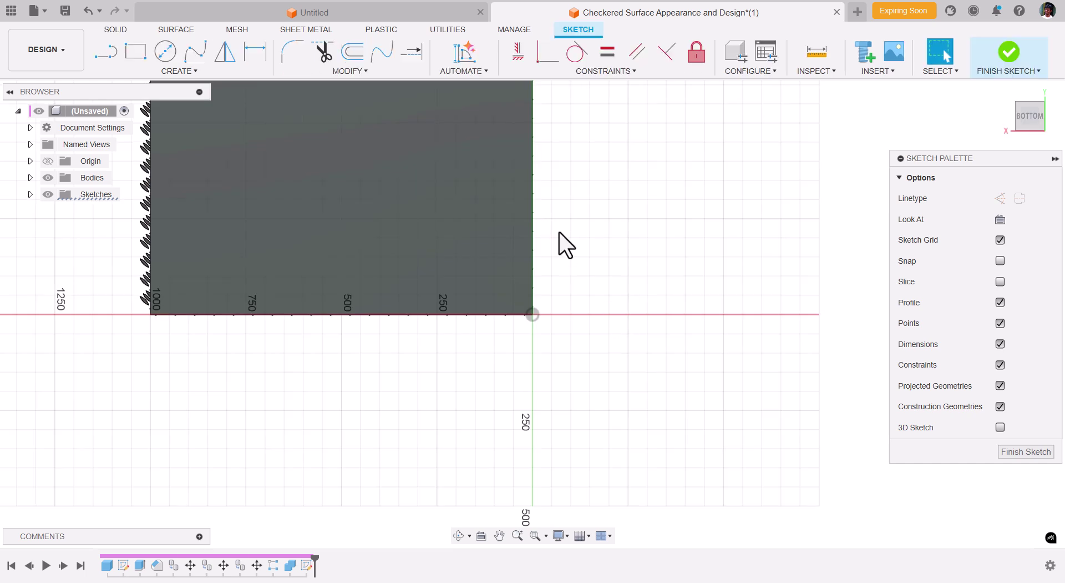
scroll(587, 212, "down", 3)
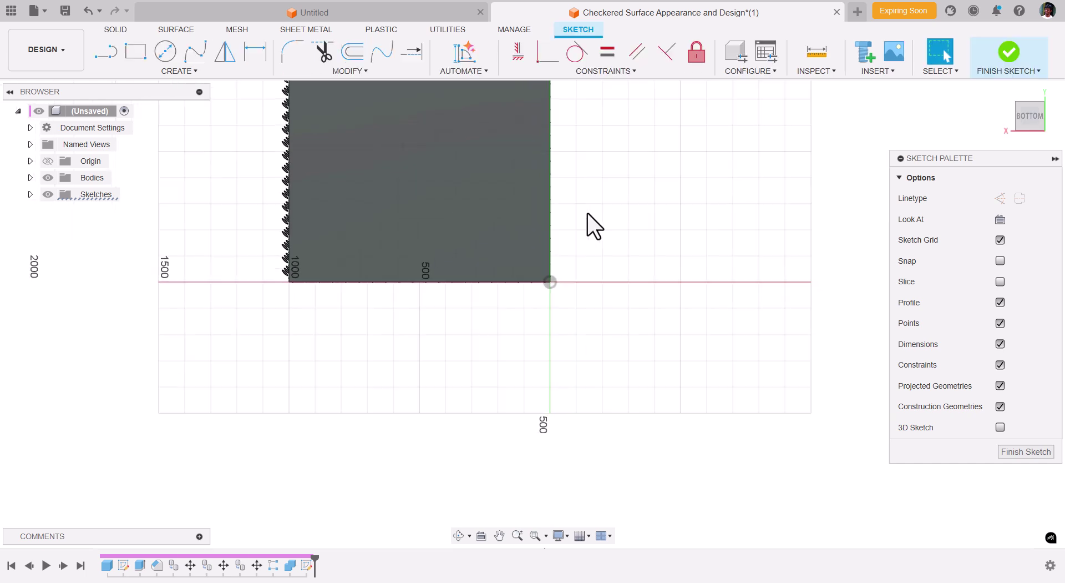
Step: Offset the plate outline 50 mm outward and select the resulting border band
left_click(351, 52)
left_click(401, 275)
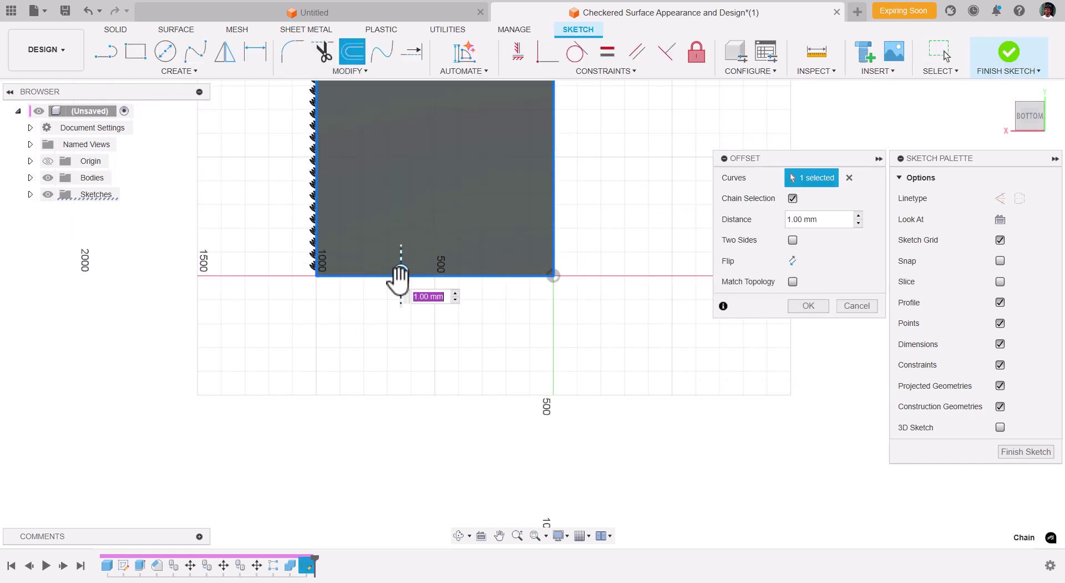
left_click_drag(400, 275, 400, 288)
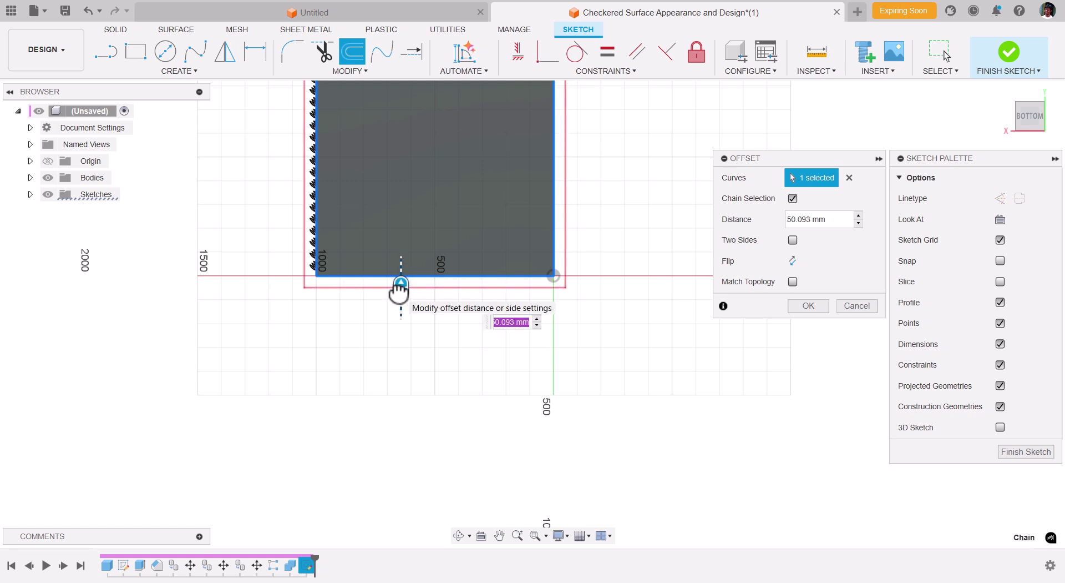
type("50")
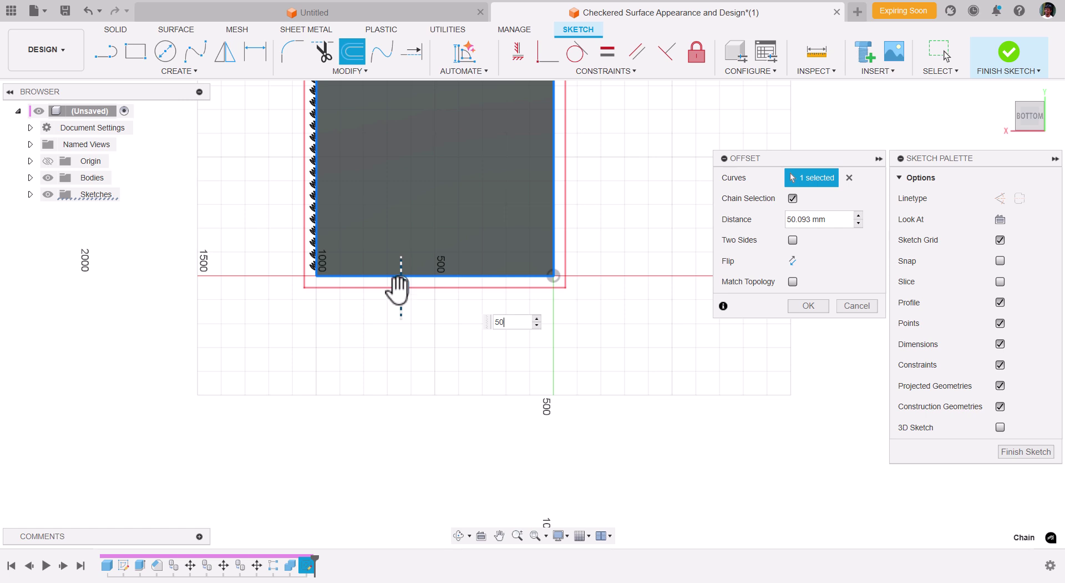
key("Return")
left_click(384, 283)
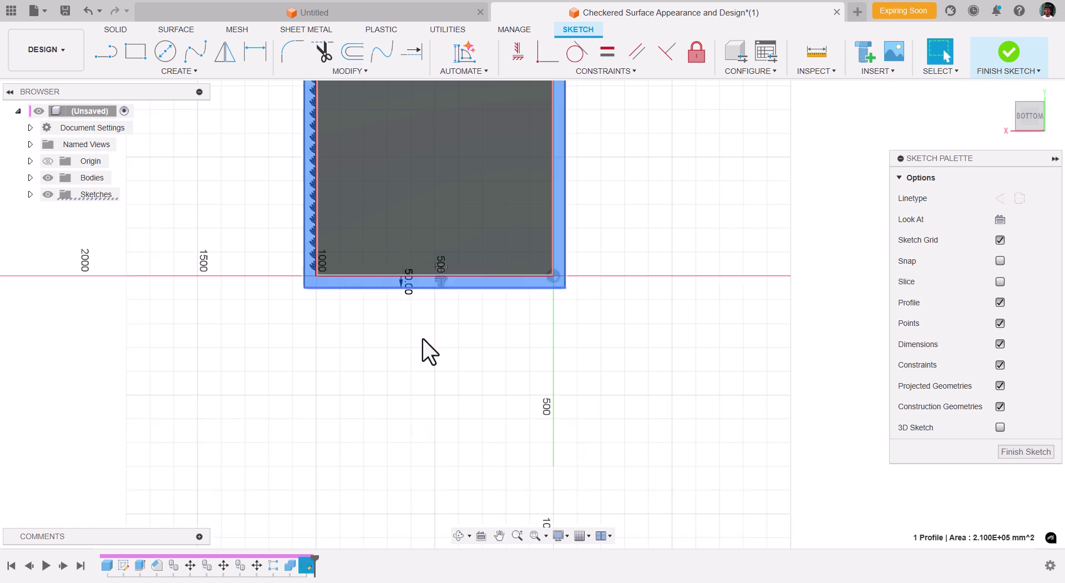
mouse_move(1027, 114)
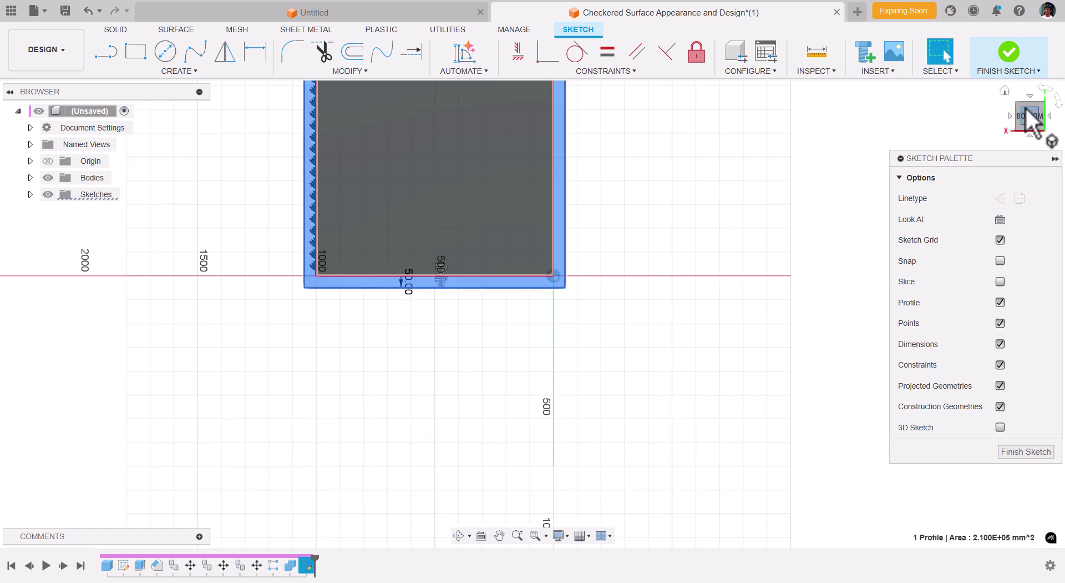
key("F6")
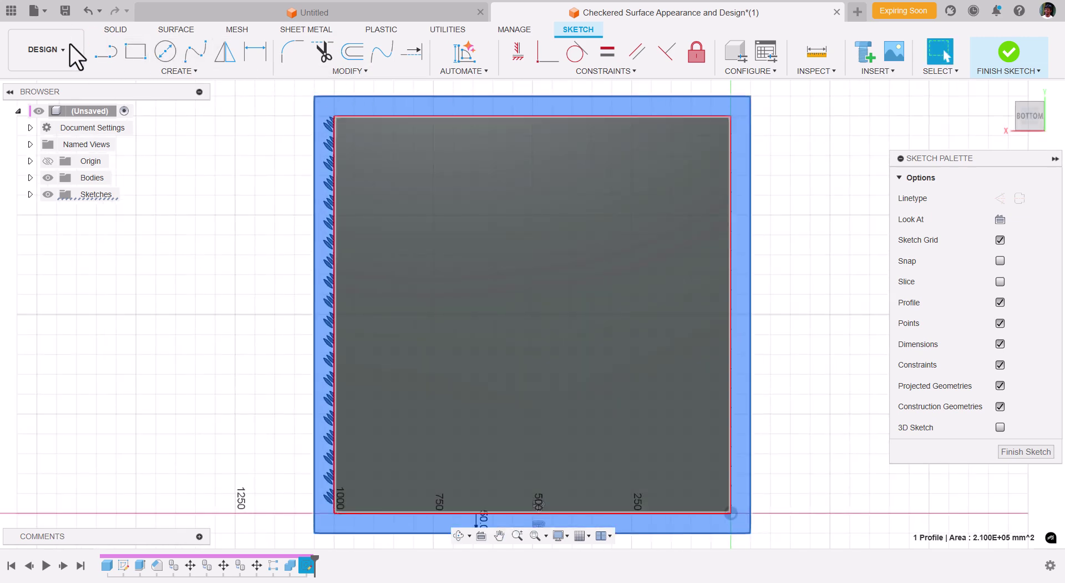
left_click(107, 31)
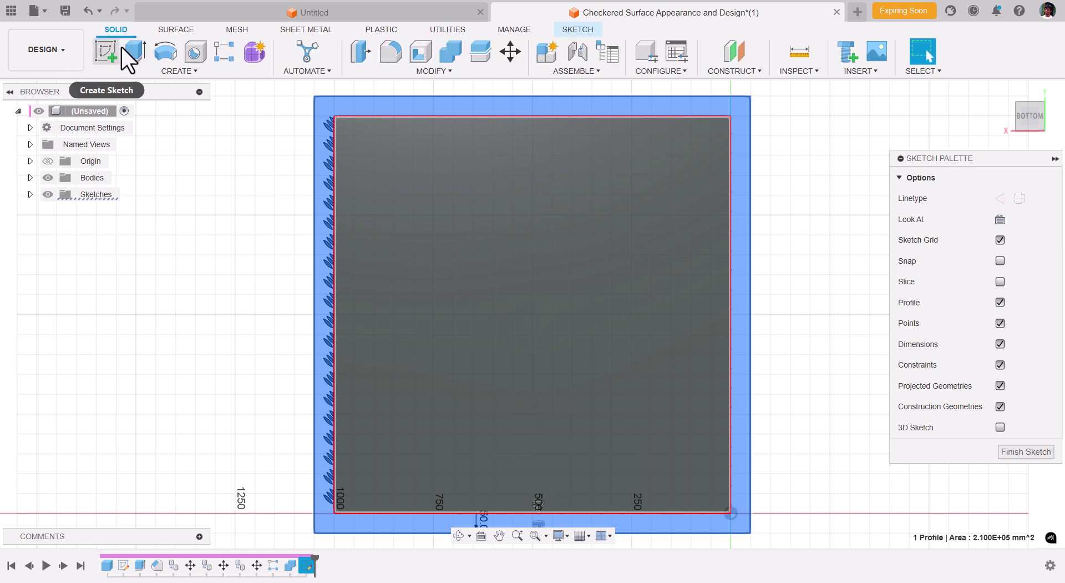
Step: Extrude-cut the border band 120.442 mm through the plate, then return to the home view
left_click(130, 48)
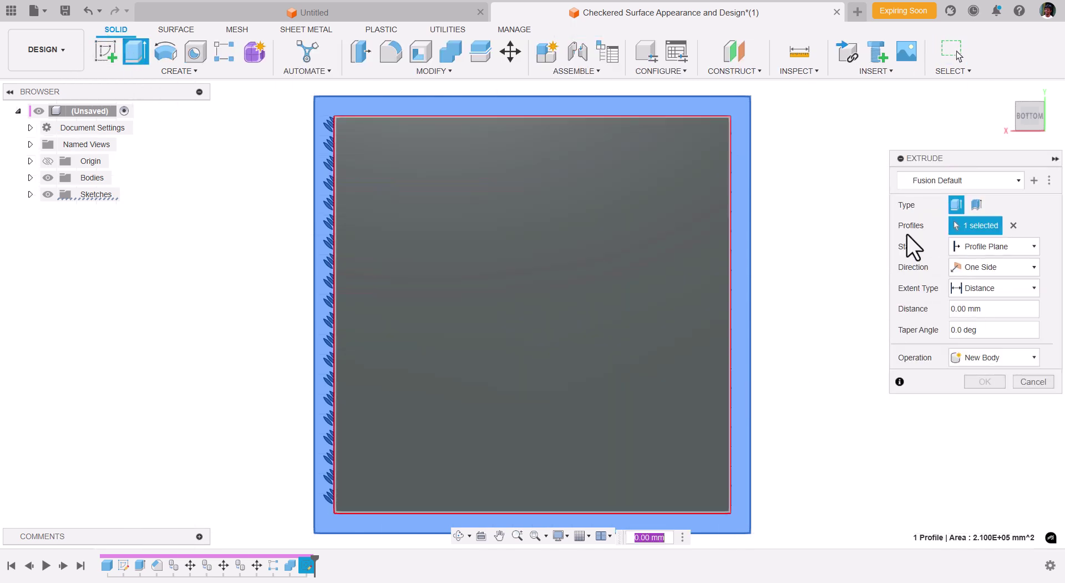
left_click(1003, 94)
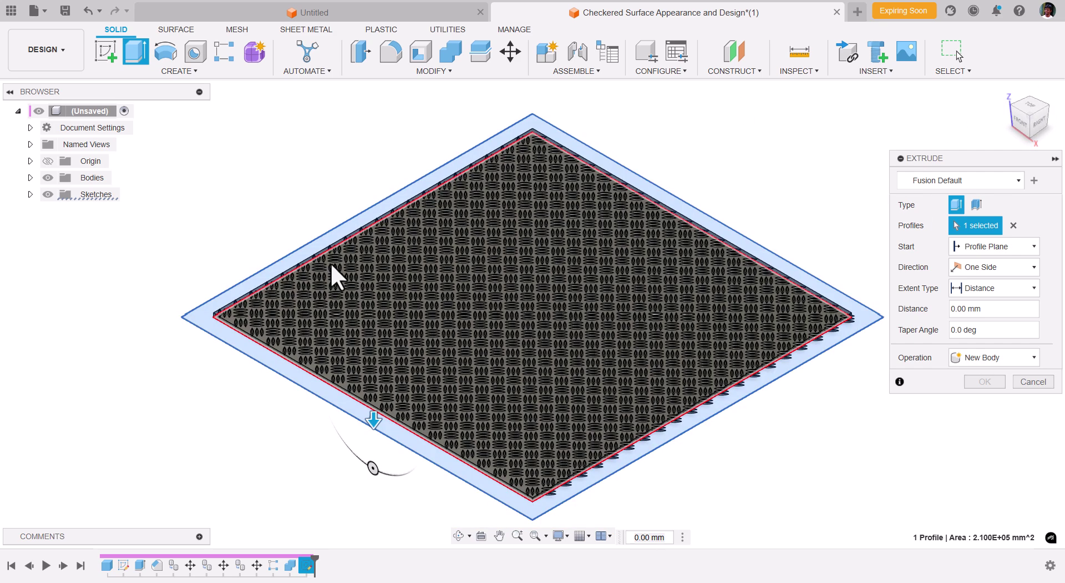
left_click_drag(381, 375, 375, 417)
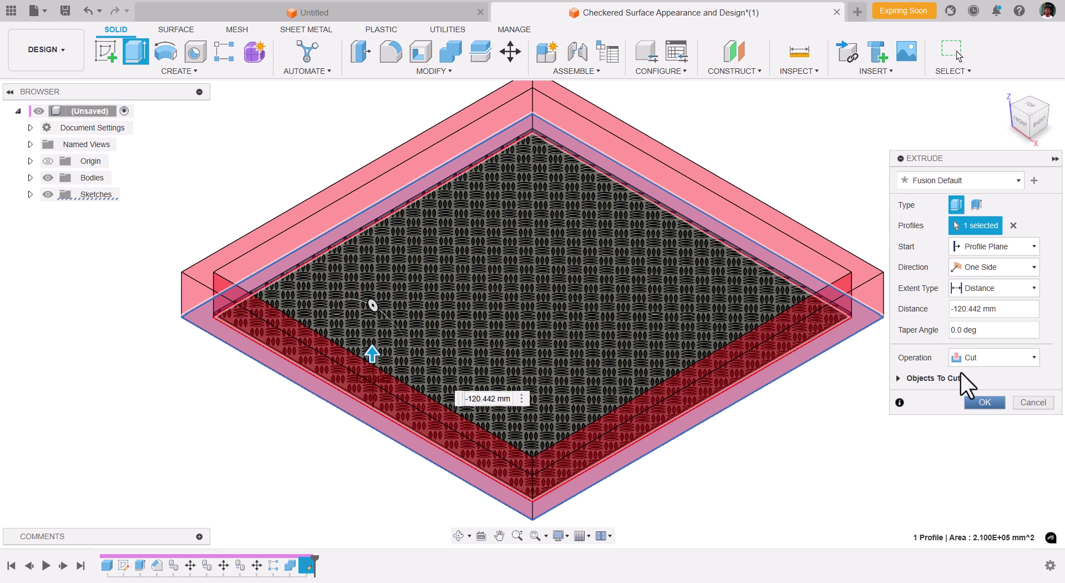
key("Return")
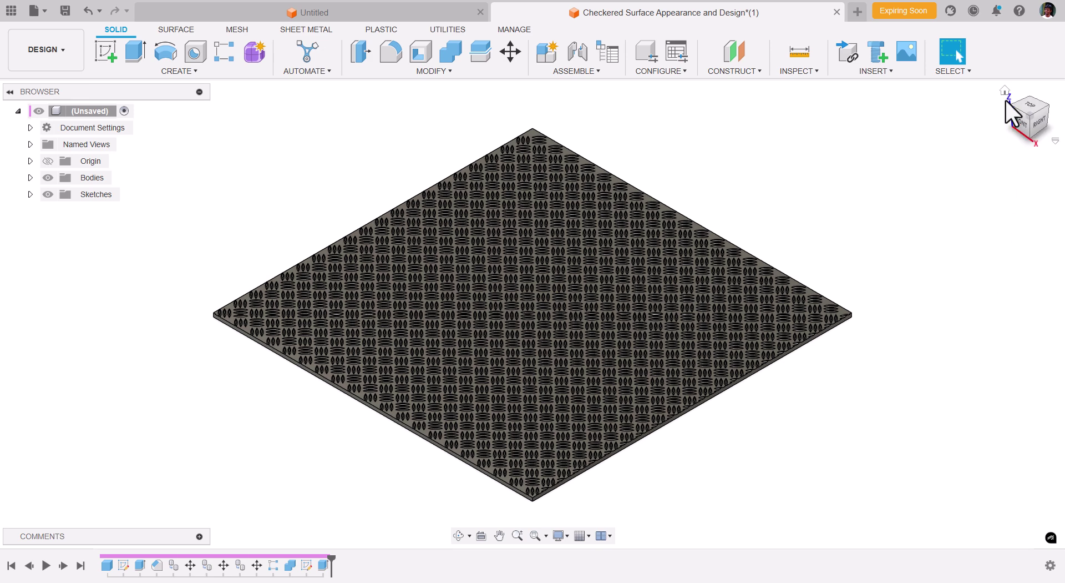
left_click(1005, 91)
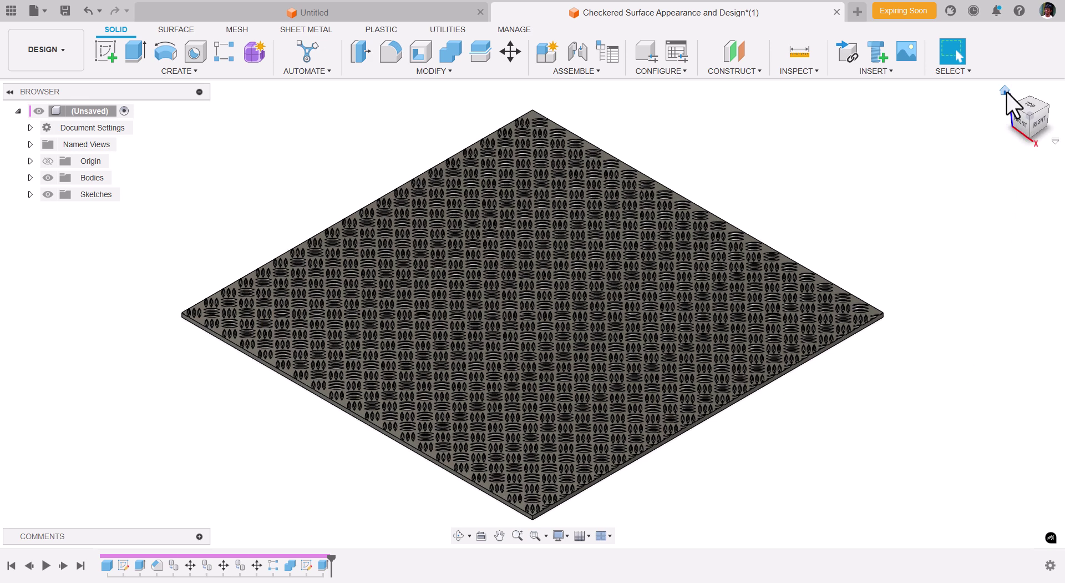